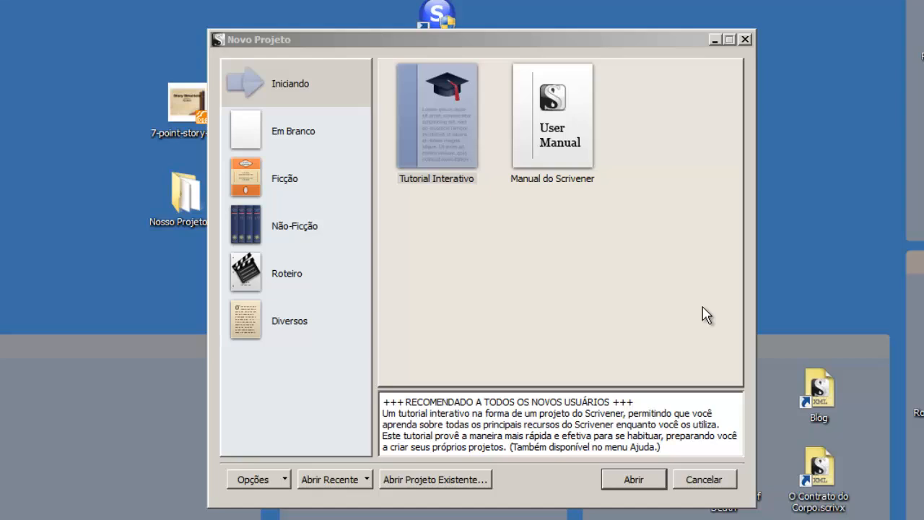
Step: Create a blank project named "TUTORIAL 2", replacing the existing project of that name, and maximize its window
left_click(283, 137)
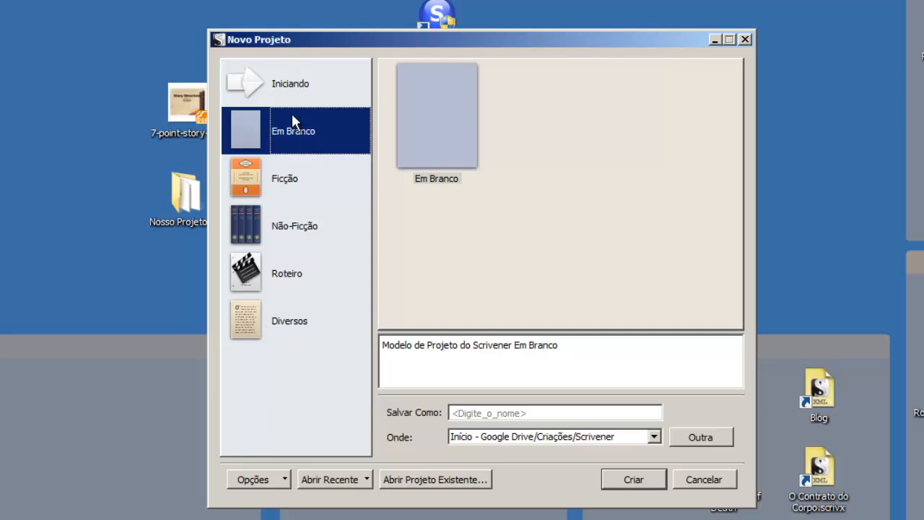
left_click(424, 136)
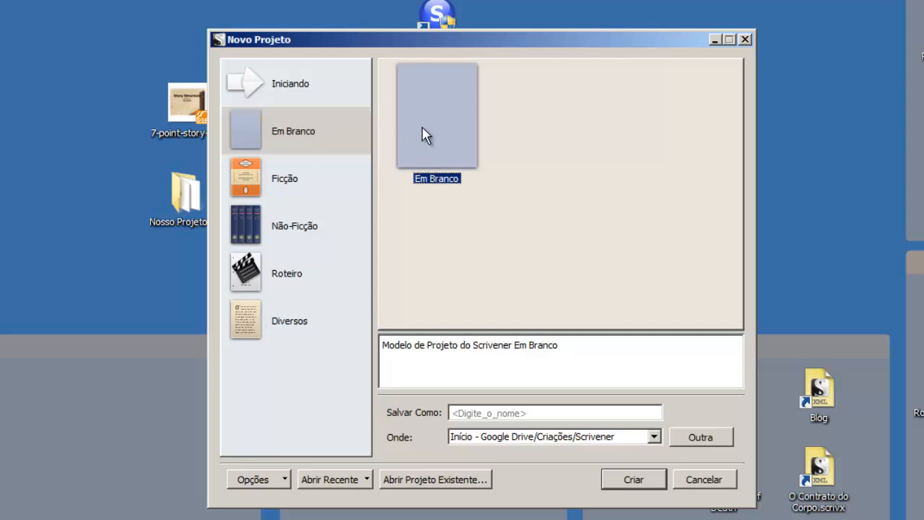
left_click(533, 414)
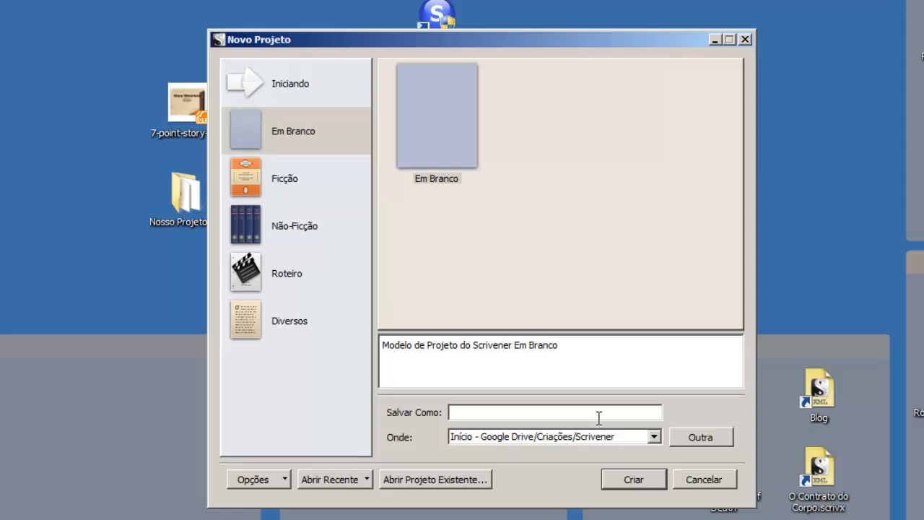
type("TUTORIAL 2")
key("Return")
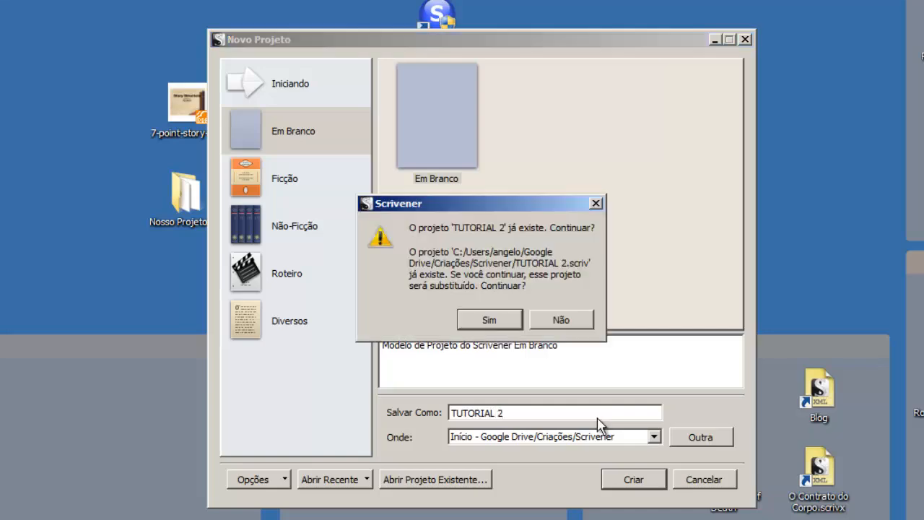
key("Return")
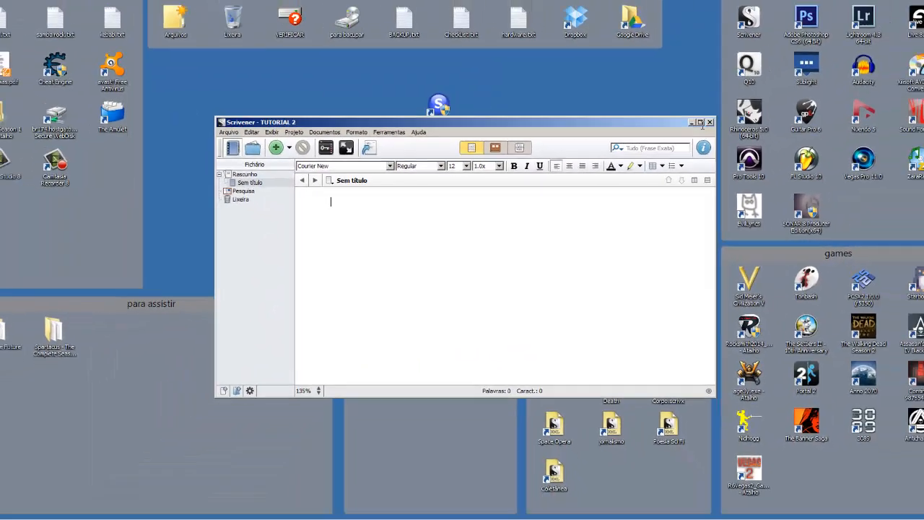
left_click(872, 46)
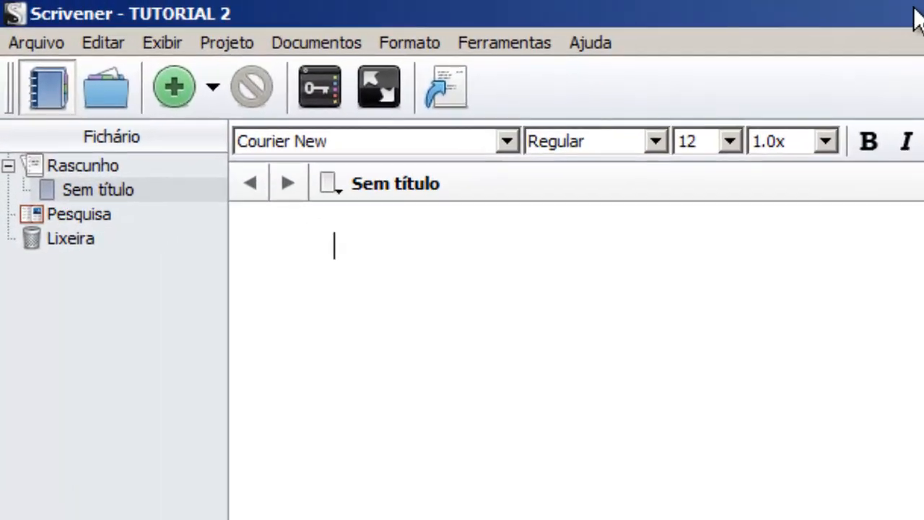
Step: Review the general startup options, including showing the start panel when no projects are open, and accept the settings
left_click(492, 41)
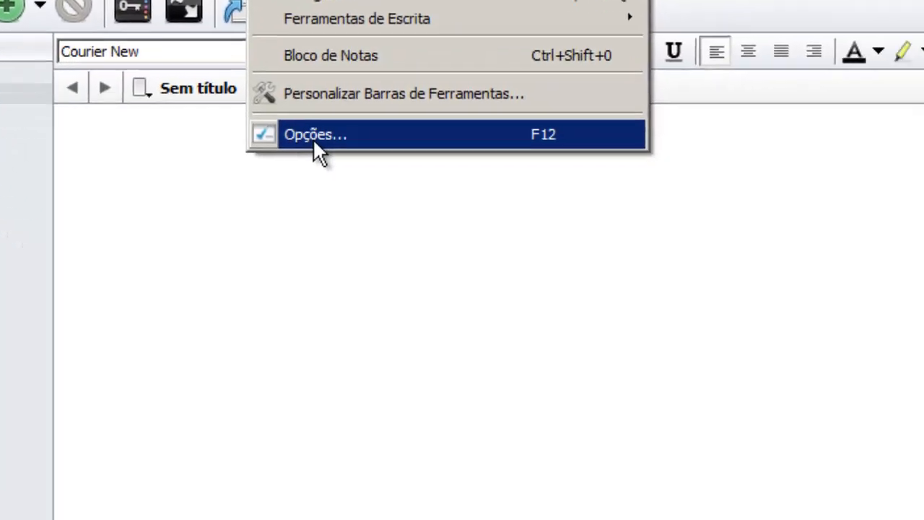
left_click(529, 243)
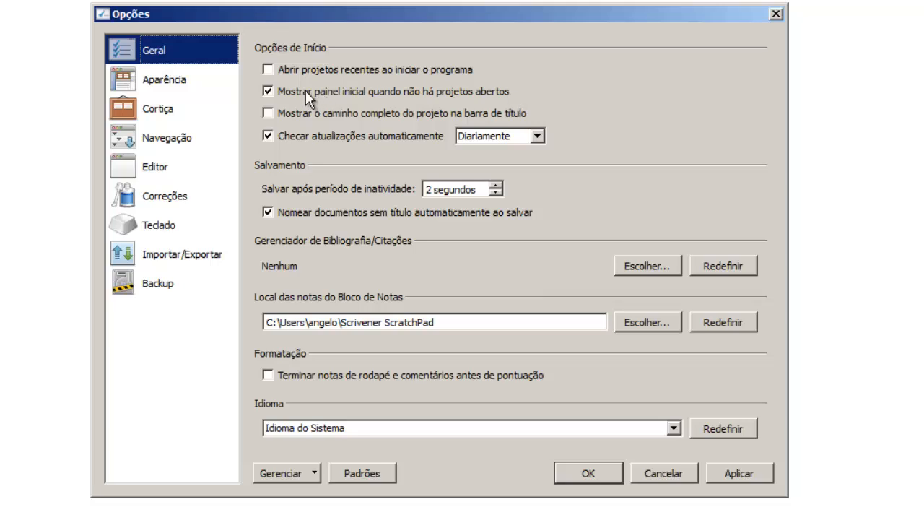
left_click(268, 93)
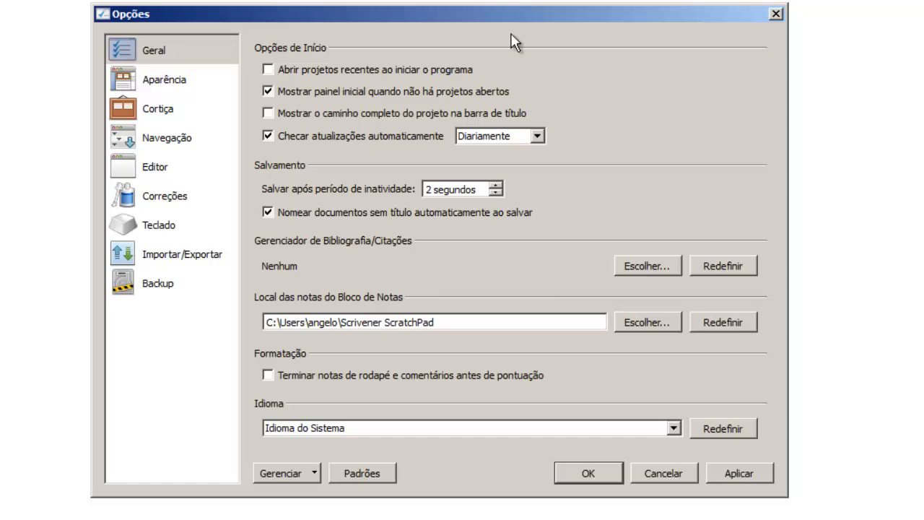
left_click(596, 469)
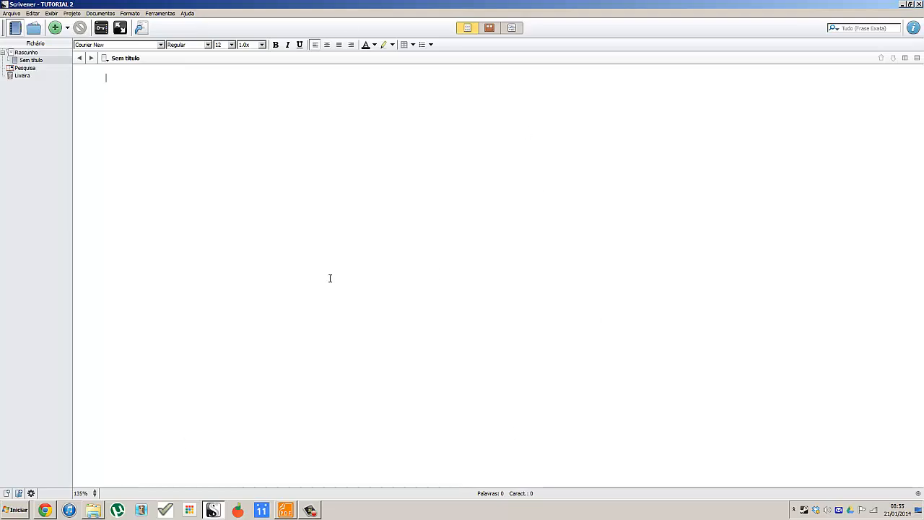
Step: Look through the Rascunho, Pesquisa and Lixeira folders in the project binder
left_click(29, 53)
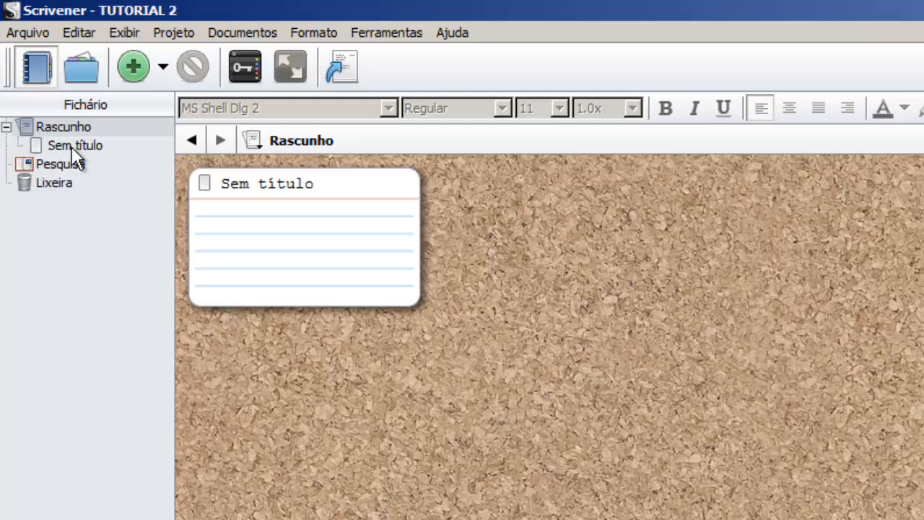
left_click(53, 168)
left_click(50, 182)
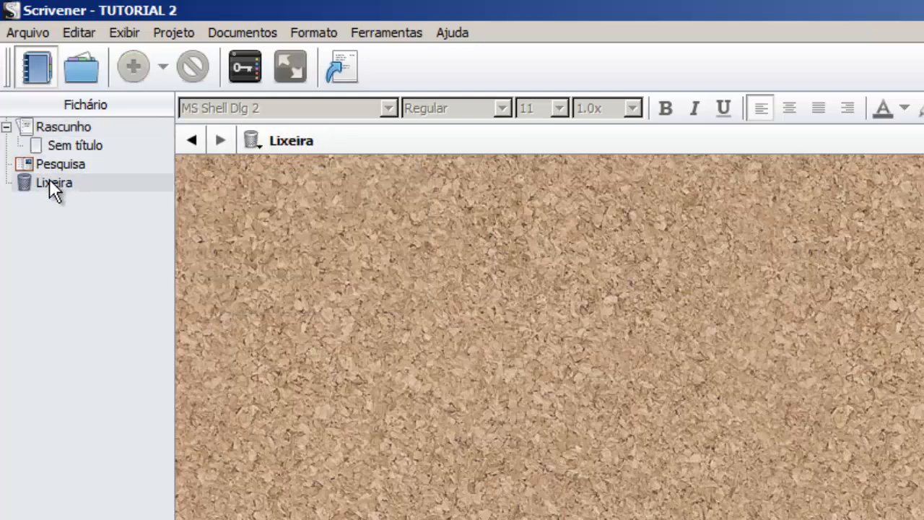
Step: Rename the untitled index card on the Rascunho corkboard to "Personagens"
left_click(40, 131)
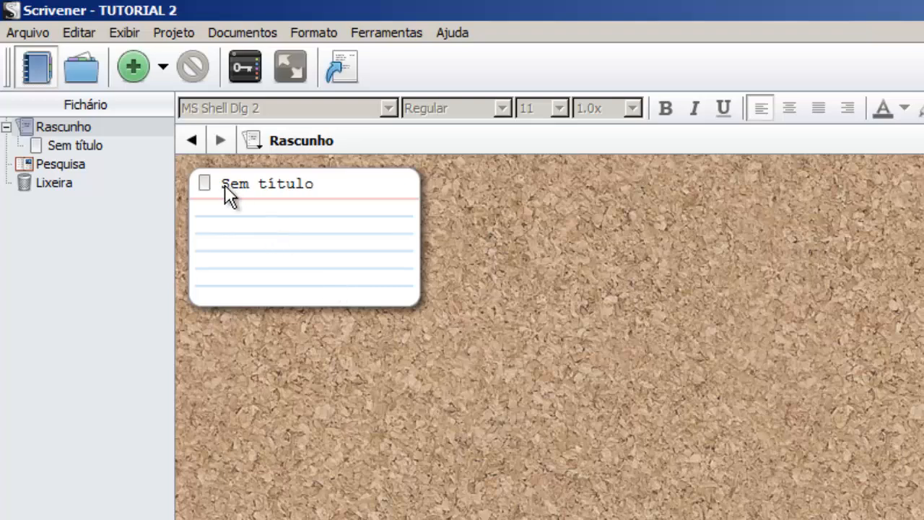
double_click(289, 186)
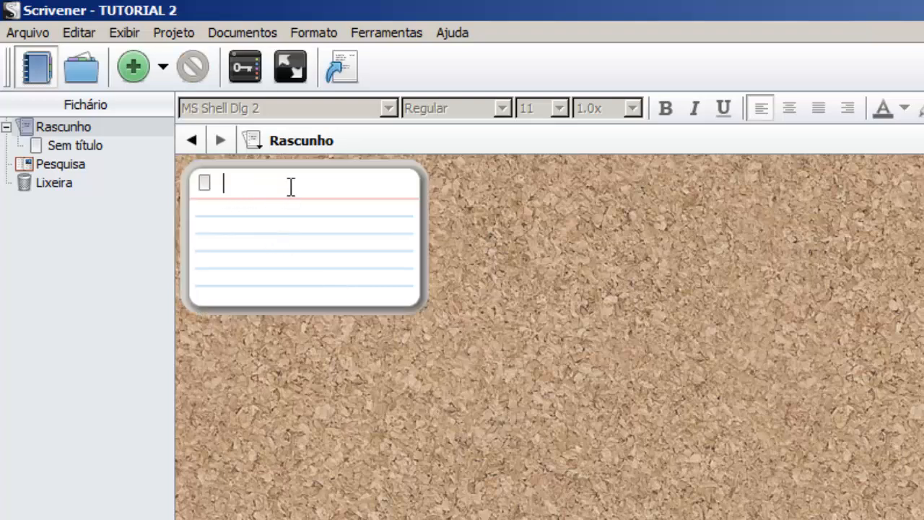
type("Personagens")
key("Return")
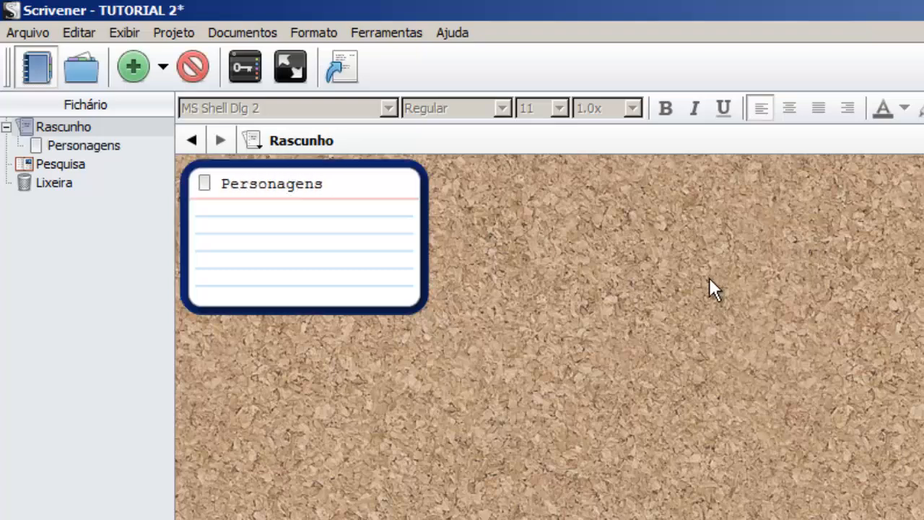
left_click(710, 280)
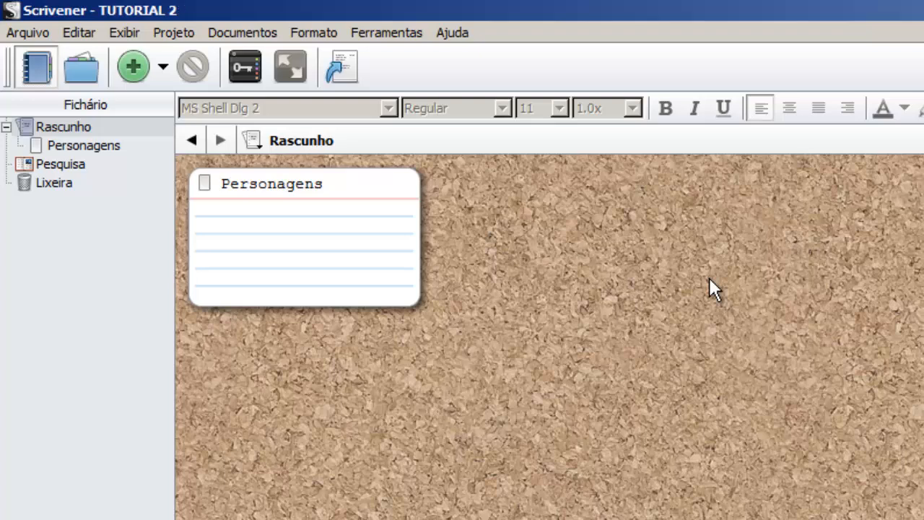
Step: Write the synopsis "Descrição dos personagens principais." on the Personagens index card
left_click(330, 182)
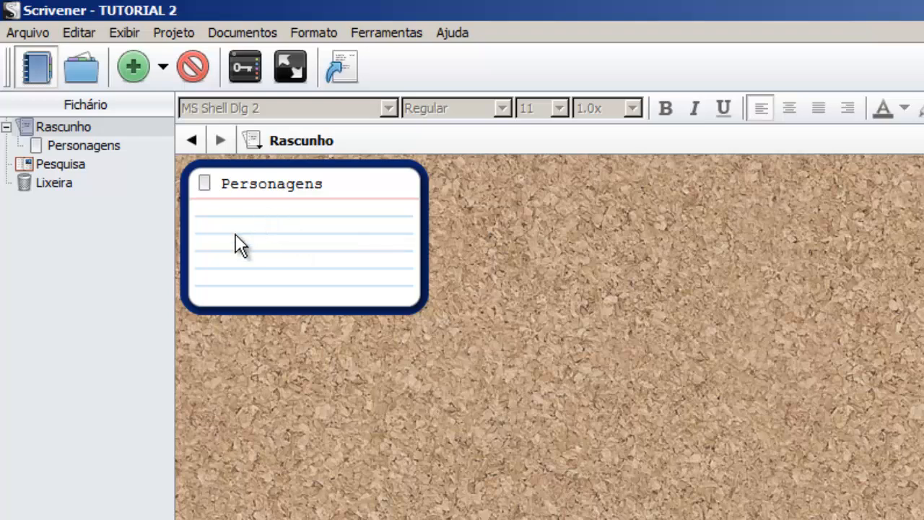
left_click(291, 216)
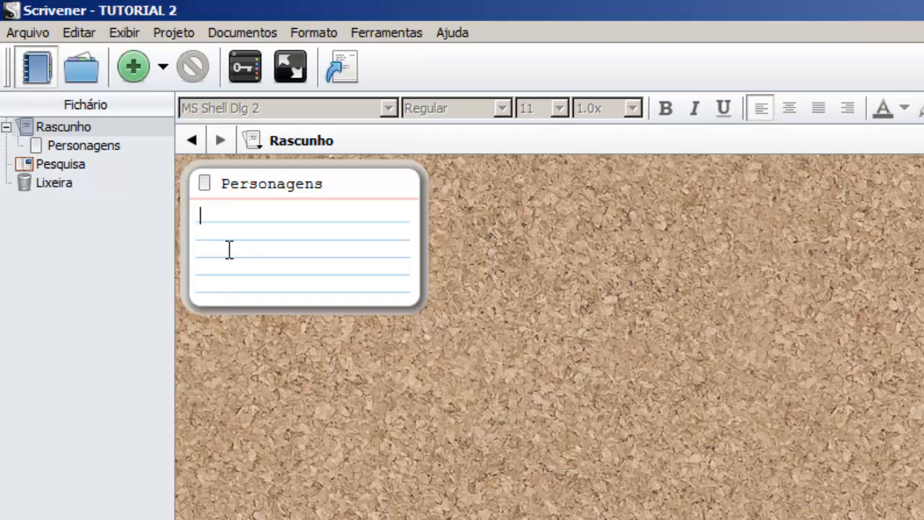
type("Descrição dos persona")
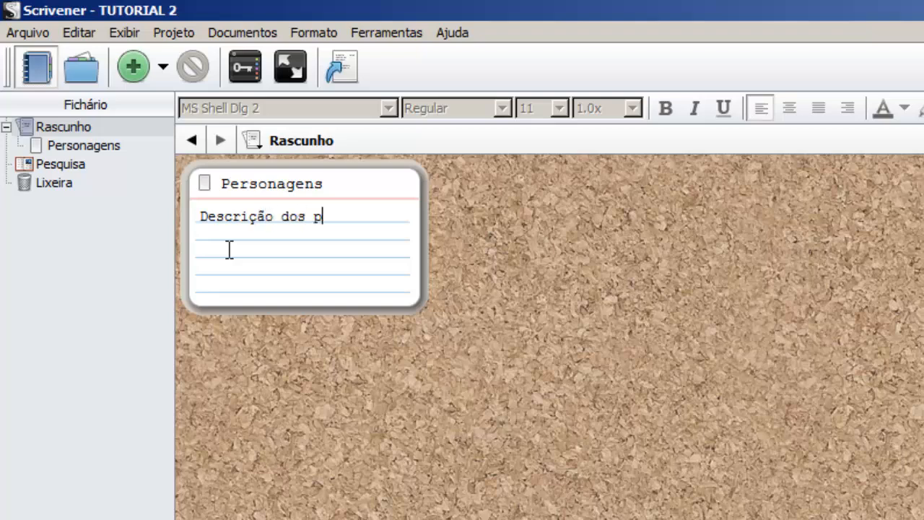
key("BackSpace")
type("nagens")
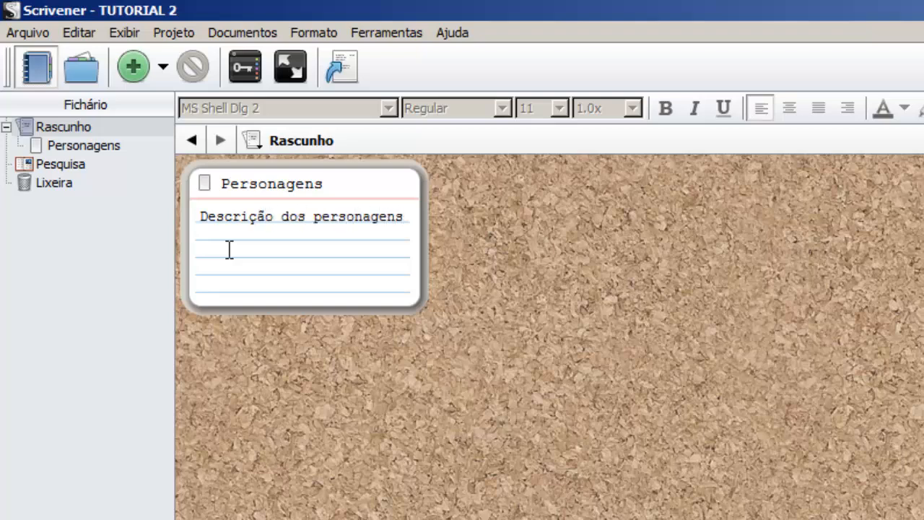
type(" pri")
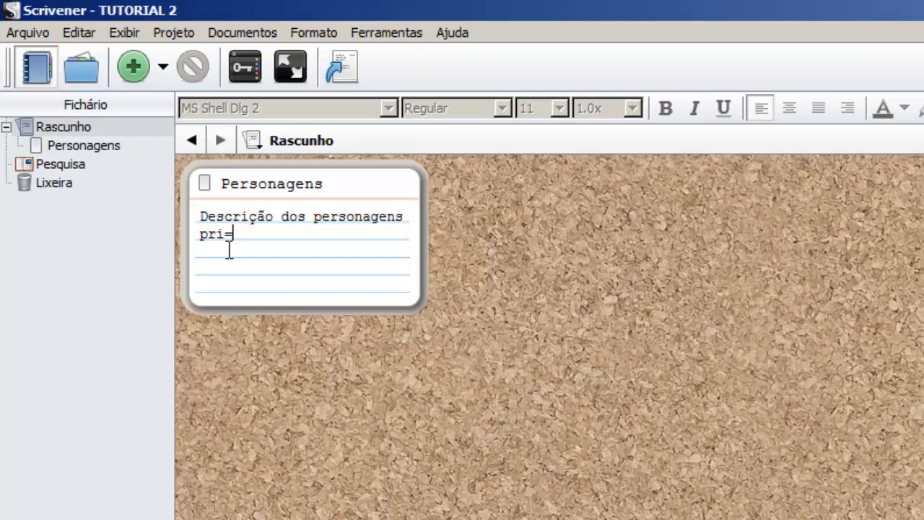
type("ncipais.")
left_click(551, 246)
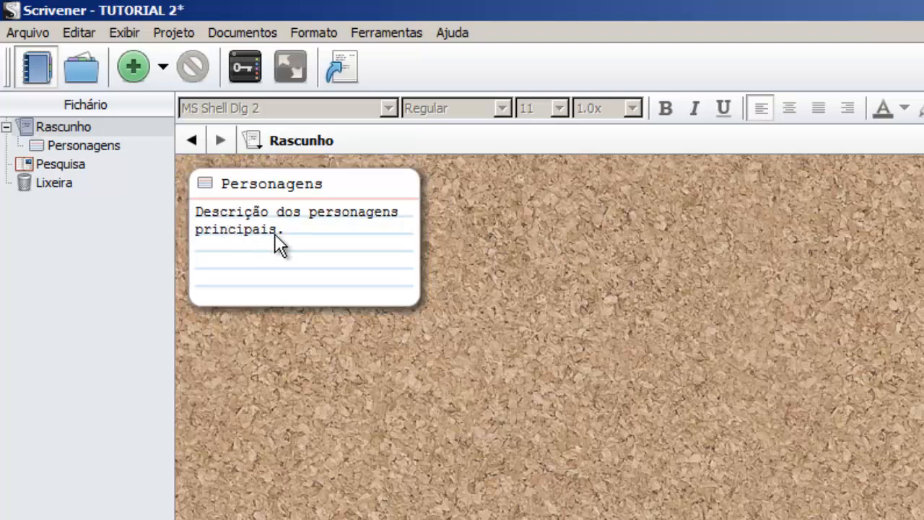
Step: Extend the index card's title to "Personagens principais"
double_click(316, 184)
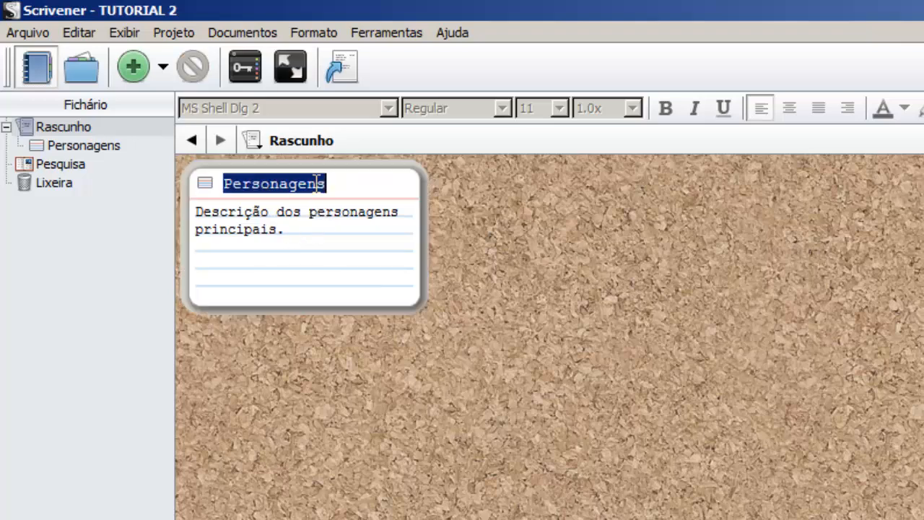
left_click(567, 227)
double_click(275, 184)
left_click(370, 195)
type("prin")
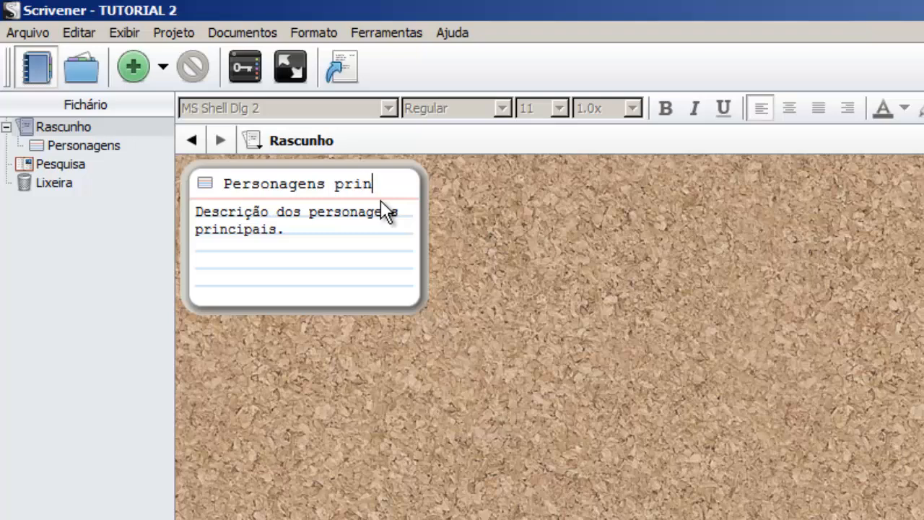
type("cipais")
left_click(453, 245)
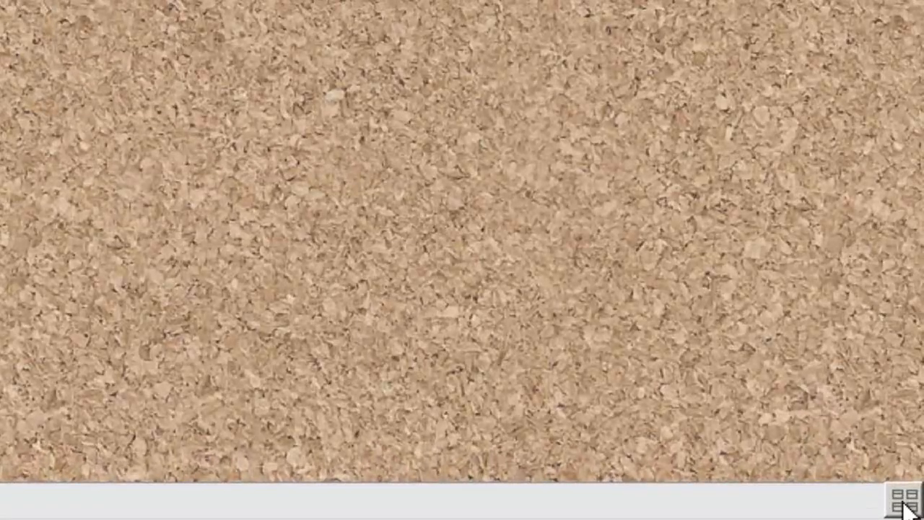
Step: Enlarge the corkboard's index cards enough to fit the full title, using a 3x5 ratio
left_click(903, 505)
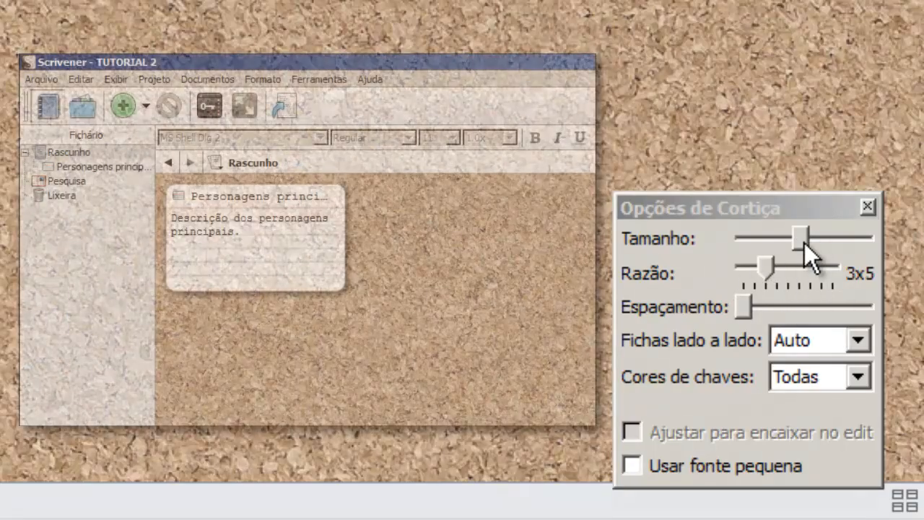
mouse_move(805, 241)
left_mouse_down()
mouse_move(830, 241)
mouse_move(821, 243)
left_mouse_up()
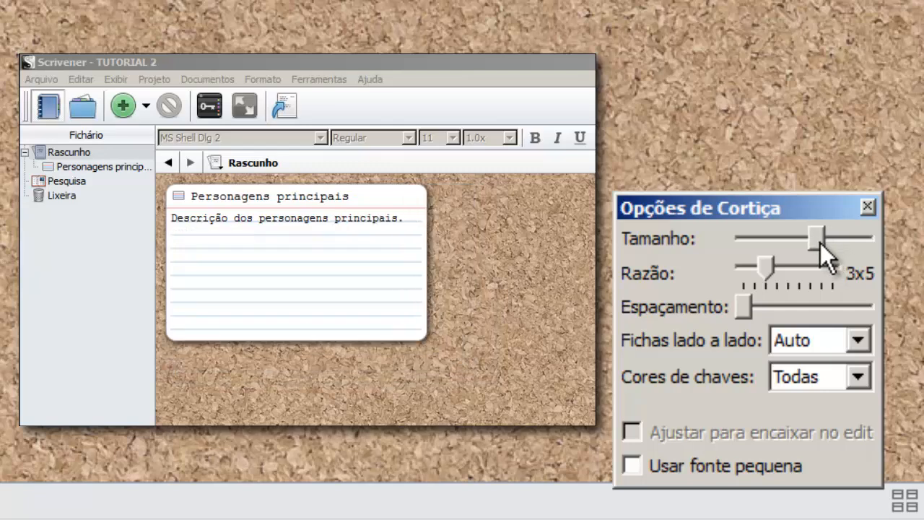
mouse_move(768, 267)
left_mouse_down()
mouse_move(792, 266)
mouse_move(768, 267)
left_mouse_up()
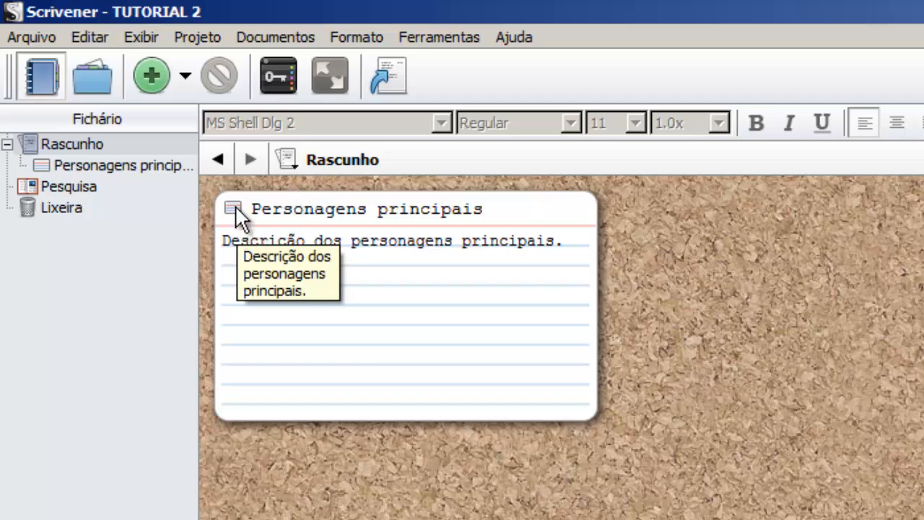
Step: Open the Personagens principais document from its card and list four character names in its text, one per line
double_click(239, 213)
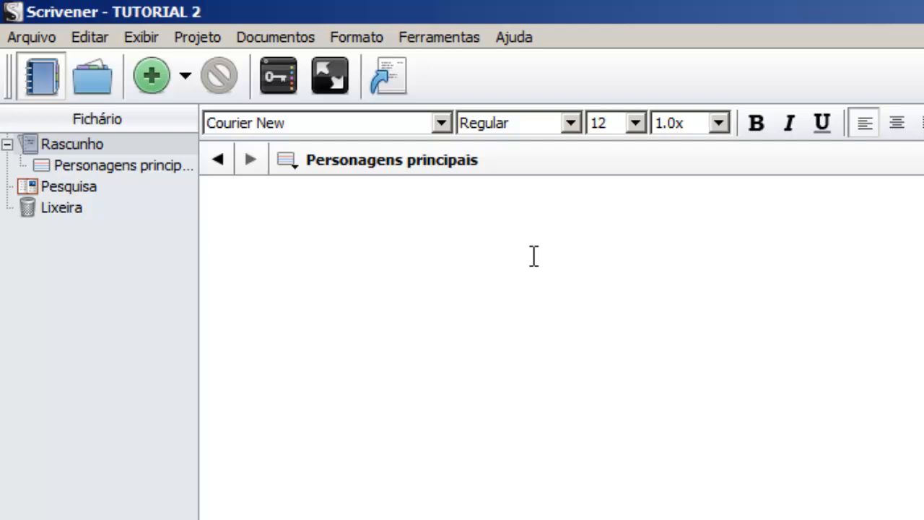
type("Joãozinho")
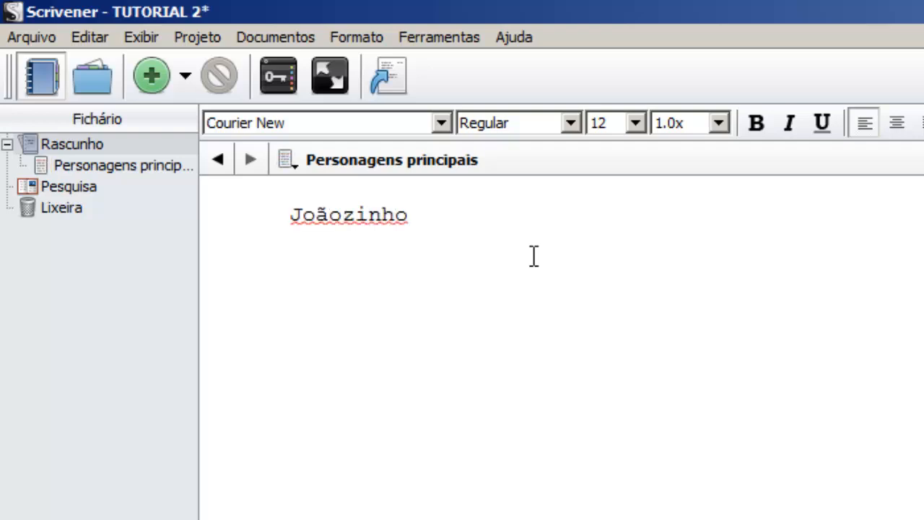
key("Return")
type("Mariazinha")
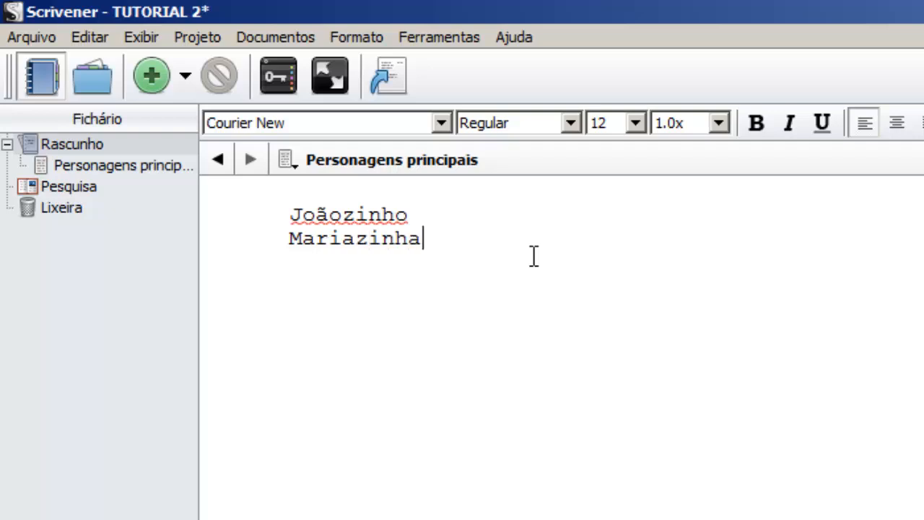
key("Return")
type("Pedrinho")
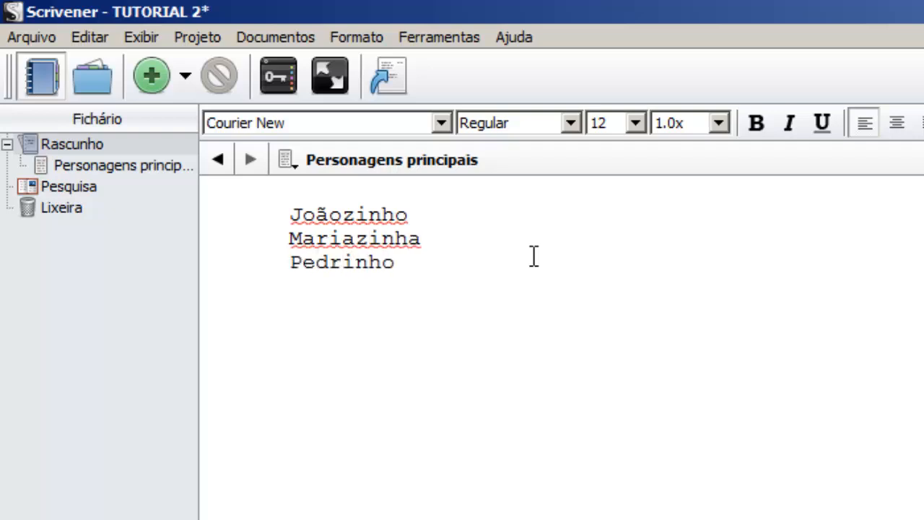
key("Return")
type("Carlinhos")
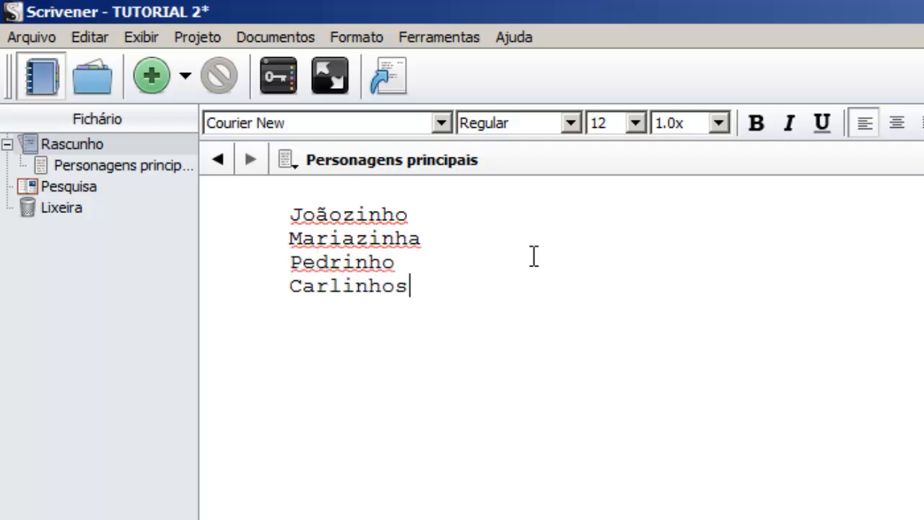
key("Up")
key("Up")
key("Up")
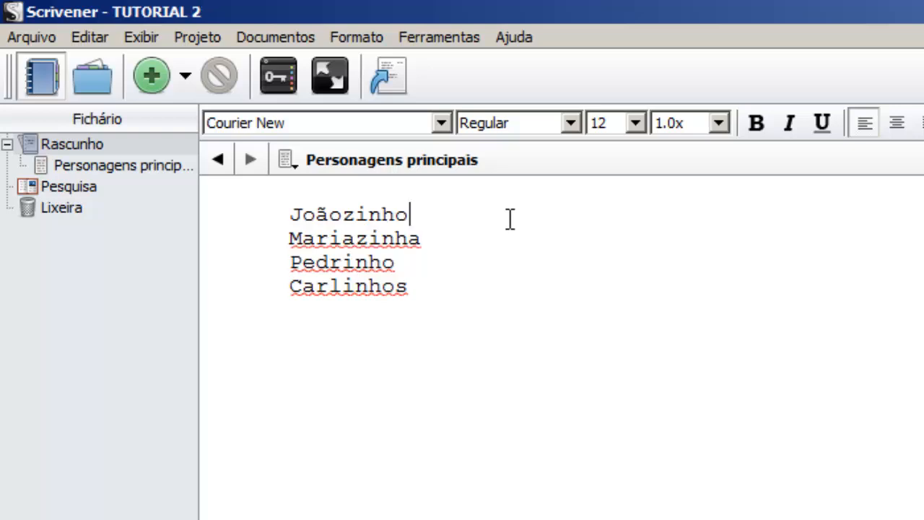
key("Down")
key("Down")
key("Down")
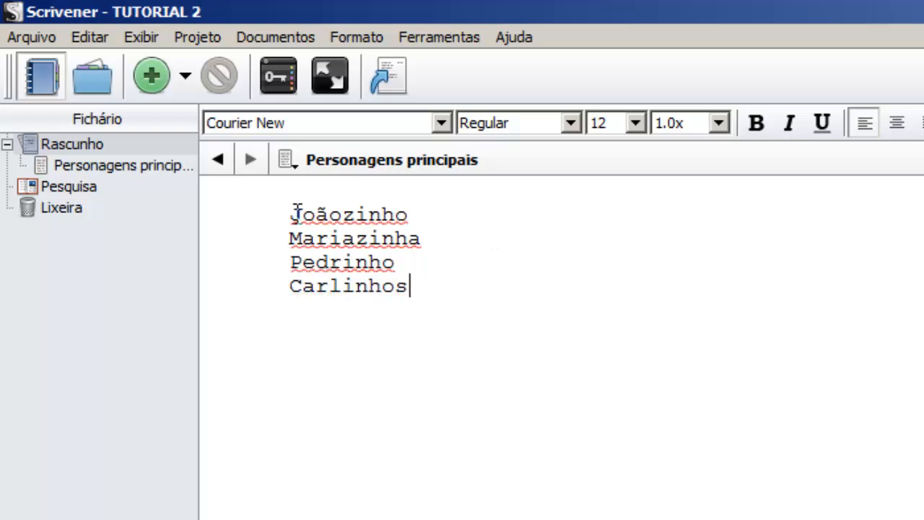
left_click_drag(290, 214, 473, 220)
left_click(473, 221)
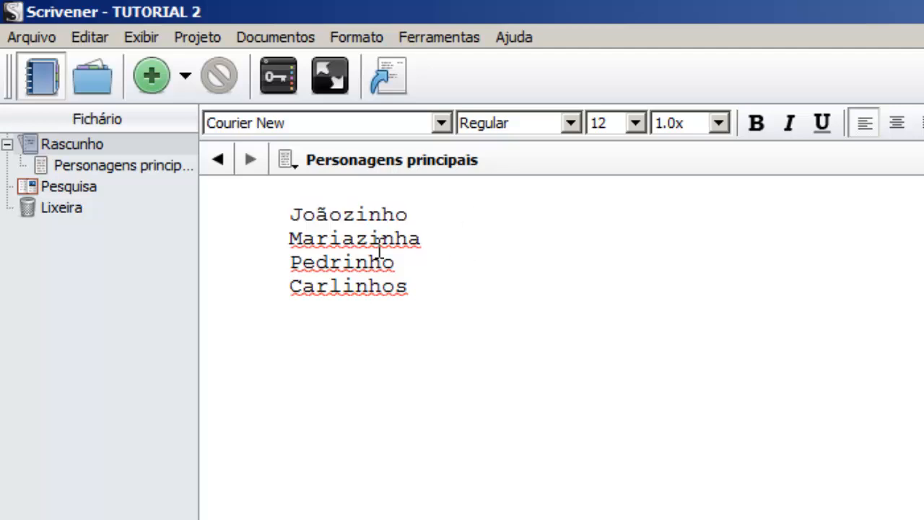
left_click(482, 246)
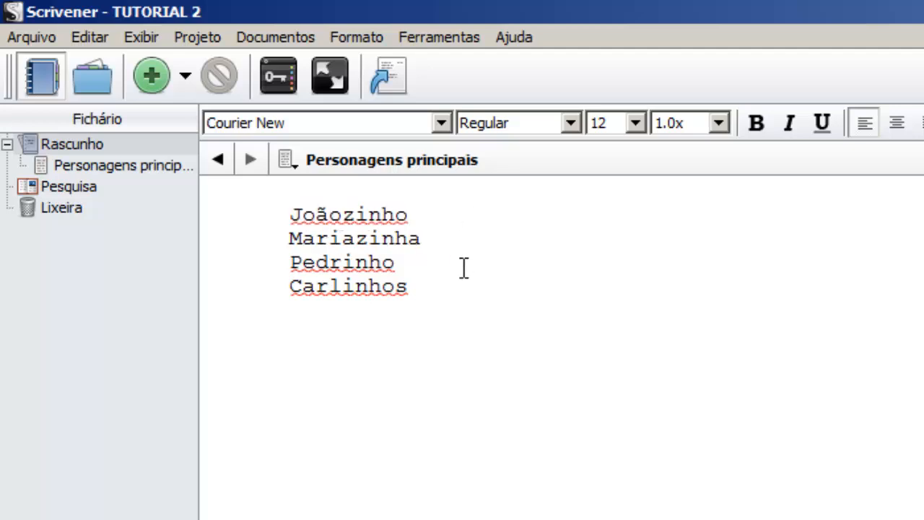
left_click(465, 267)
left_click(475, 285)
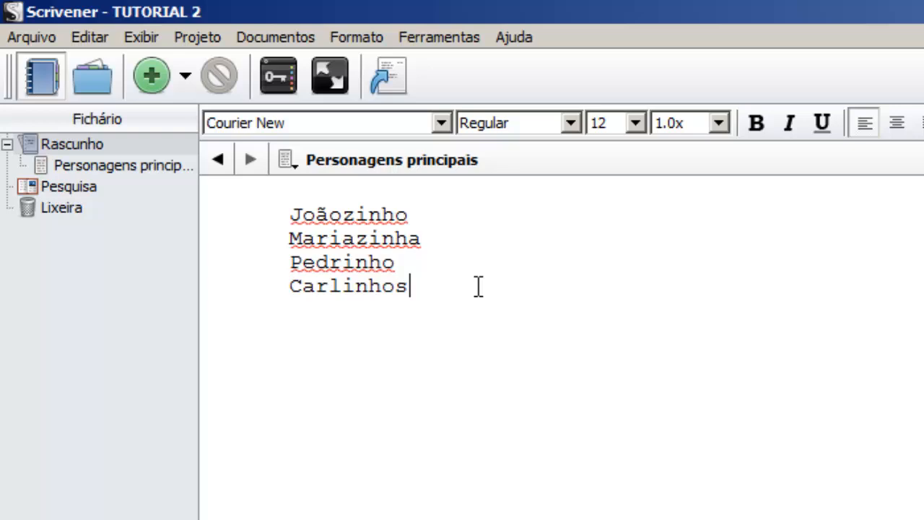
left_click(498, 220)
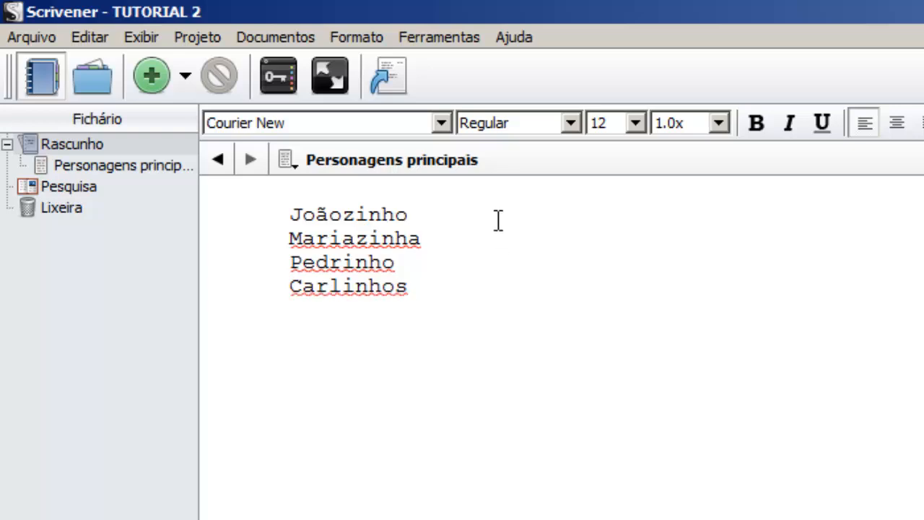
left_click(664, 319)
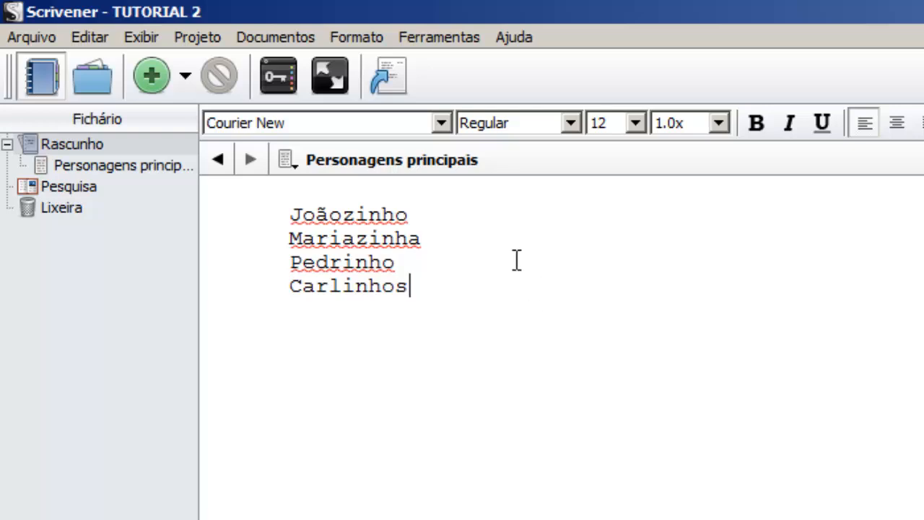
Step: Space out the four character names with blank lines, paste the description paragraphs under the first name, and save the project
left_click(470, 218)
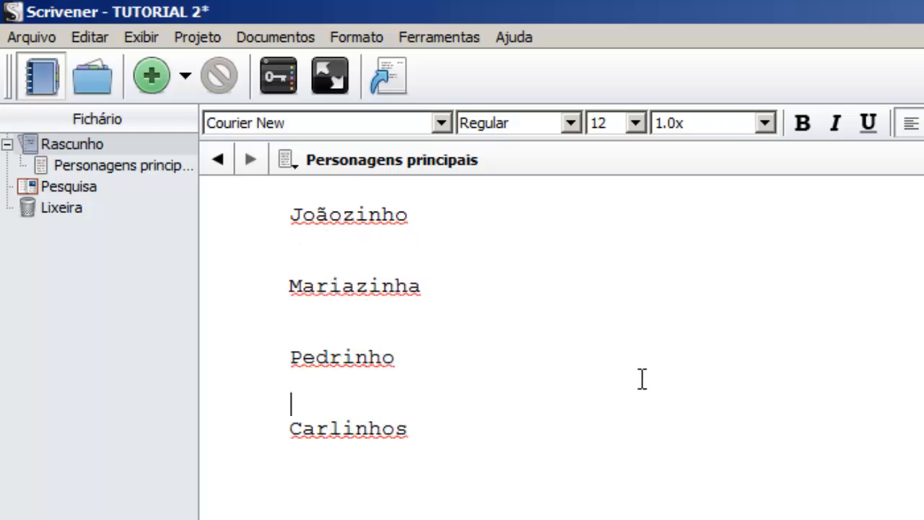
left_click(401, 251)
key("ctrl+v")
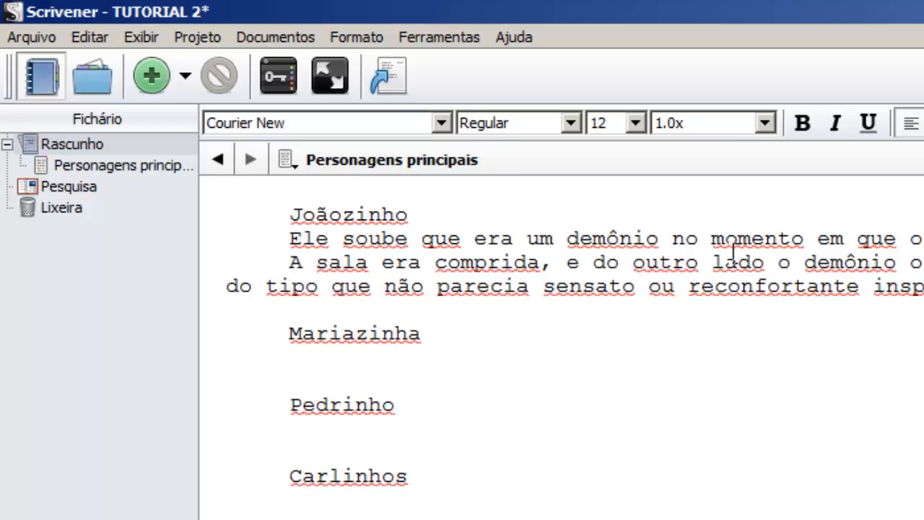
key("Up")
key("Up")
key("ctrl+s")
key("Left")
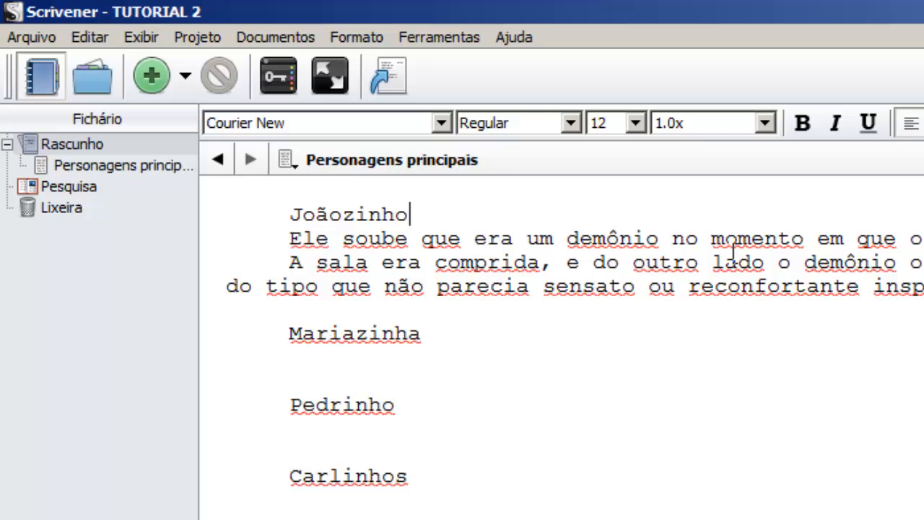
Step: Paste the same description paragraphs under the second character name
key("Right")
key("Right")
key("Down")
key("Down")
key("Left")
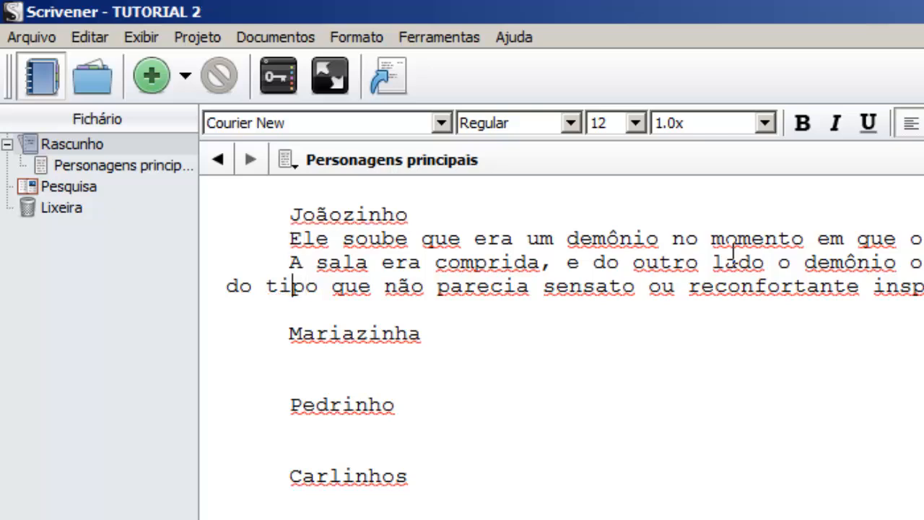
key("Up")
key("Up")
key("Down")
key("Down")
key("Down")
key("Down")
key("Down")
key("ctrl+v")
Step: Paste the same description paragraphs under the third and fourth character names
key("Down")
key("Down")
type("Ele soube que era um demônio no momento em que o viu. Assim como soube que ali era o inferno. Não havia nada mais que um ou o outro pudessem ser. A sala era comprida, e do outro lado o demônio o esperava ao lado de um braseiro fumegante. Uma grande variedade de objetos pendia das paredes cinzentas, cor de pedra, do tipo que não parecia sensato ou reconfortante inspecionar muito de perto. O pé-direito era baixo, e o chão, estranhamente diáfano.")
key("Down")
key("Down")
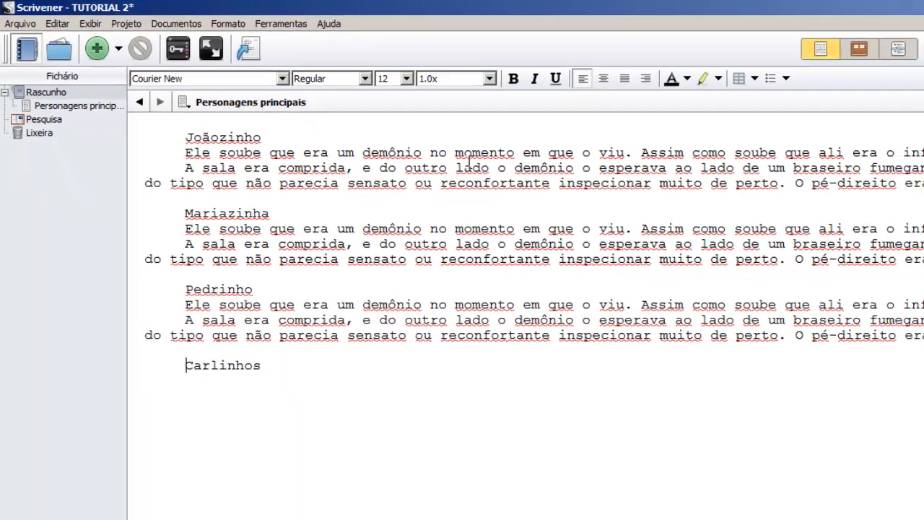
key("End")
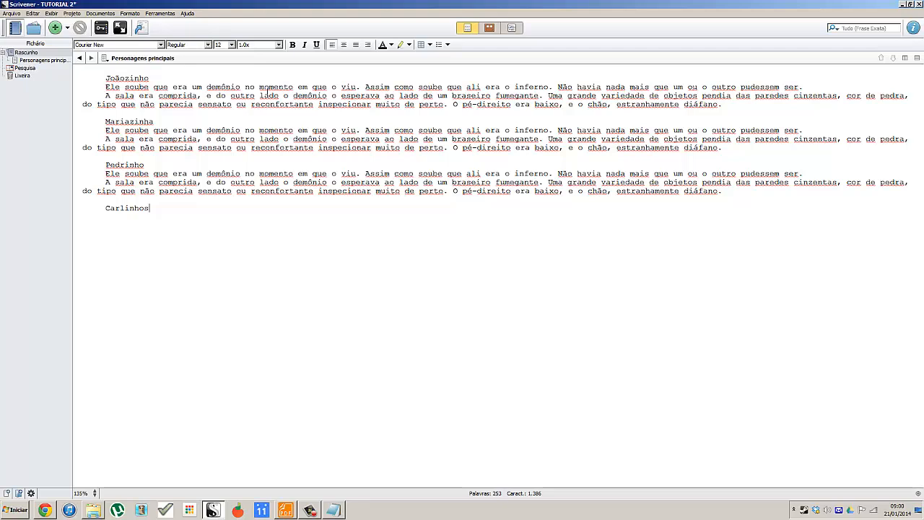
key("Return")
type("Ele soube que era um demônio no momento em que o viu. Assim como soube que ali era o inferno. Não havia nada mais que um ou o outro pudessem ser. A sala era comprida, e do outro lado o demônio o esperava ao lado de um braseiro fumegante. Uma grande variedade de objetos pendia das paredes cinzentas, cor de pedra, do tipo que não parecia sensato ou reconfortante inspecionar muito de perto. O pé-direito era baixo, e o chão, estranhamente diáfano.")
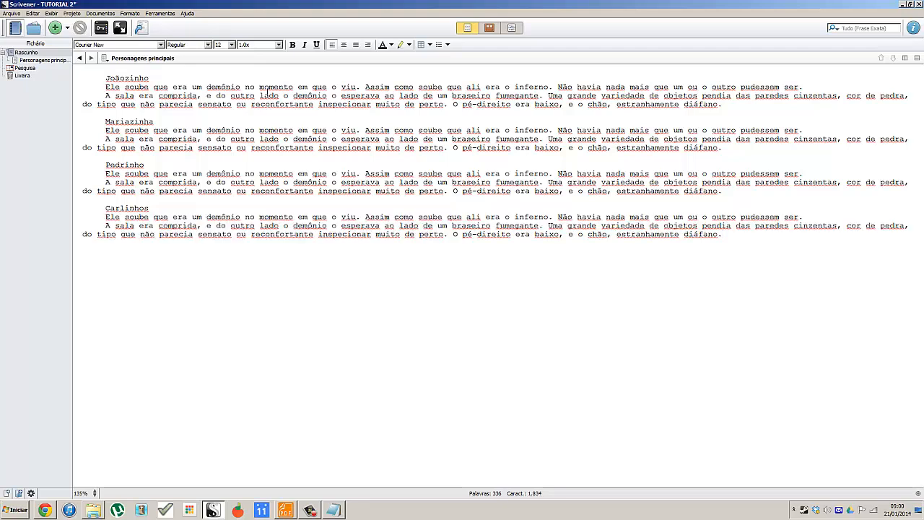
left_click(174, 78)
left_click(179, 122)
left_click(152, 164)
left_click(150, 78)
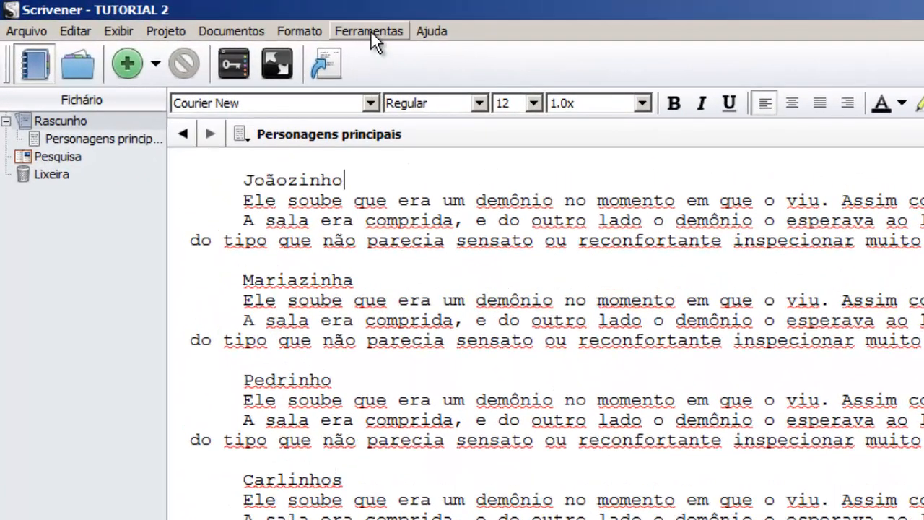
Step: Open the program options and display the Correções settings
left_click(314, 28)
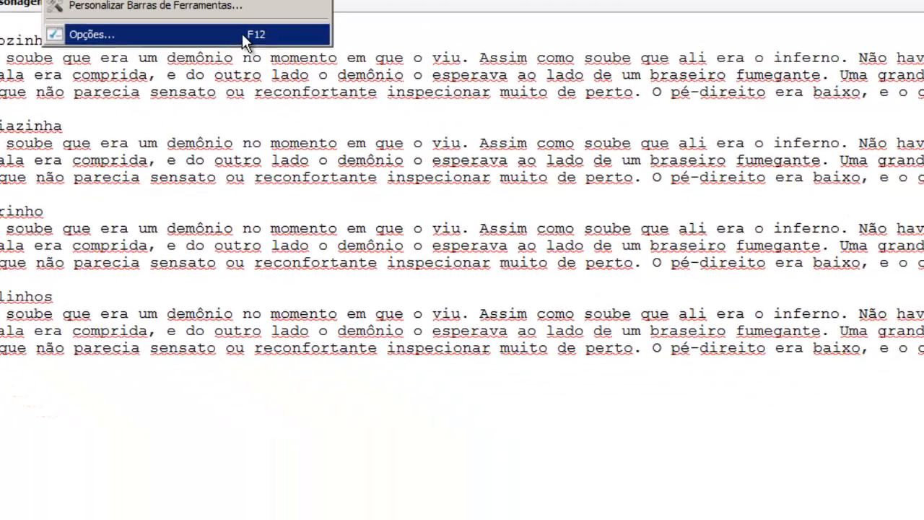
left_click(588, 181)
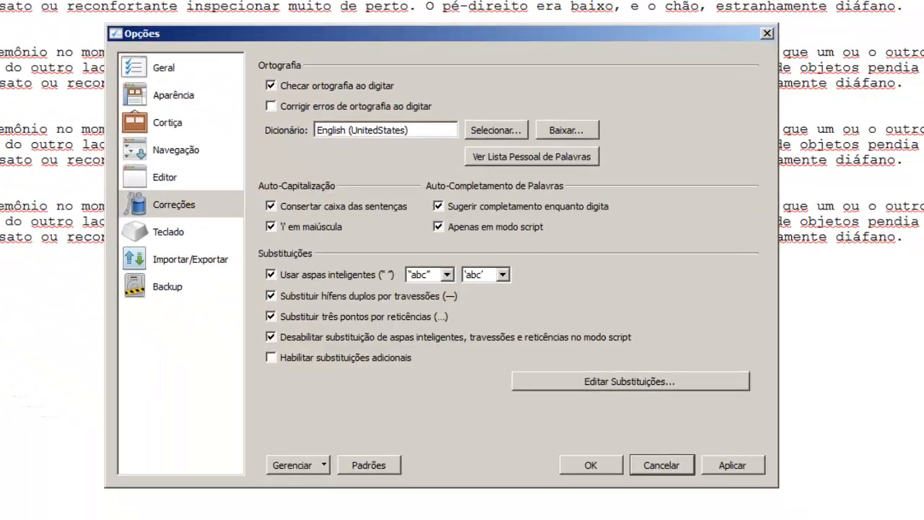
left_click(142, 67)
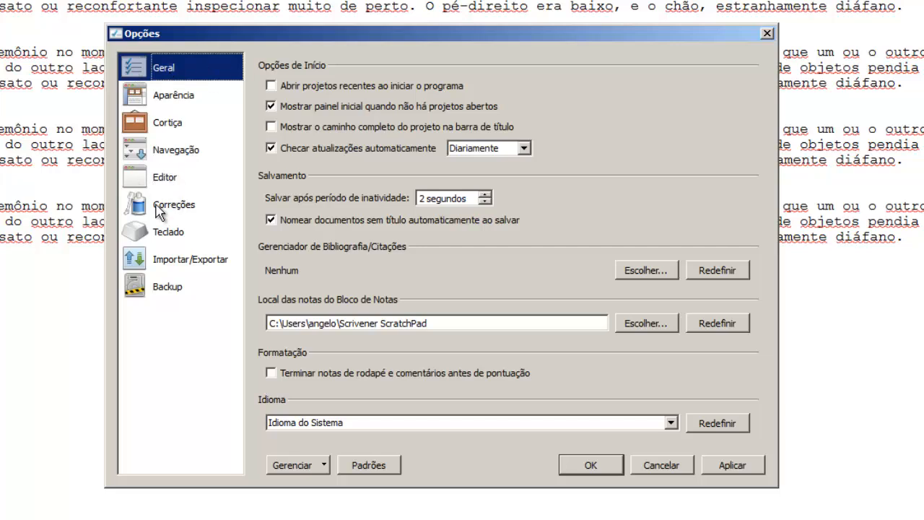
left_click(183, 208)
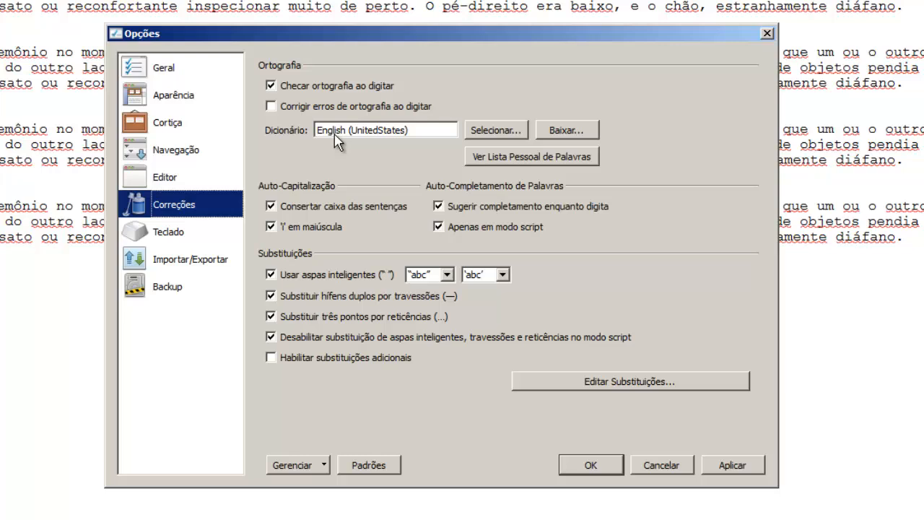
left_click(490, 132)
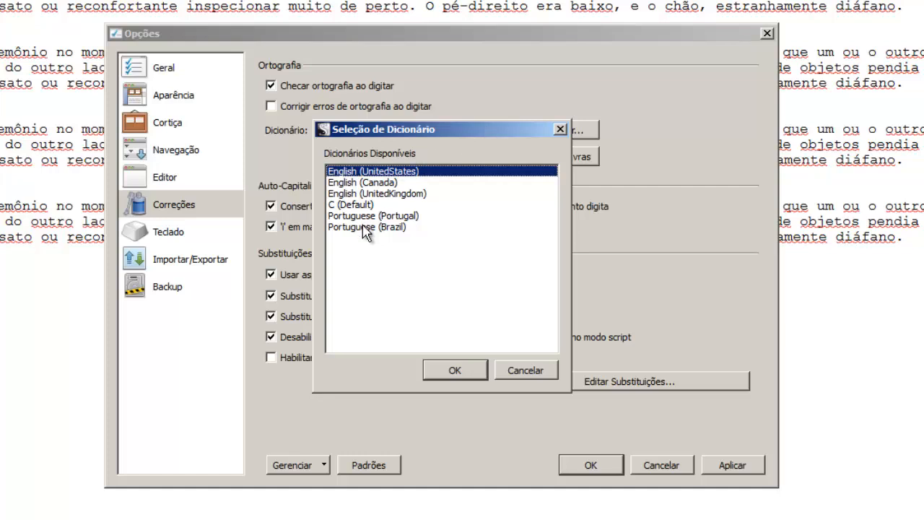
left_click(393, 216)
left_click(390, 229)
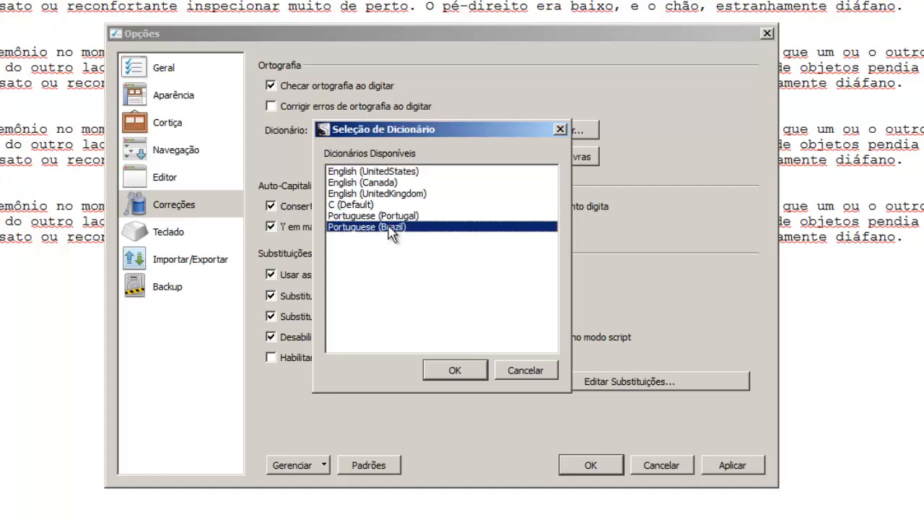
left_click(513, 372)
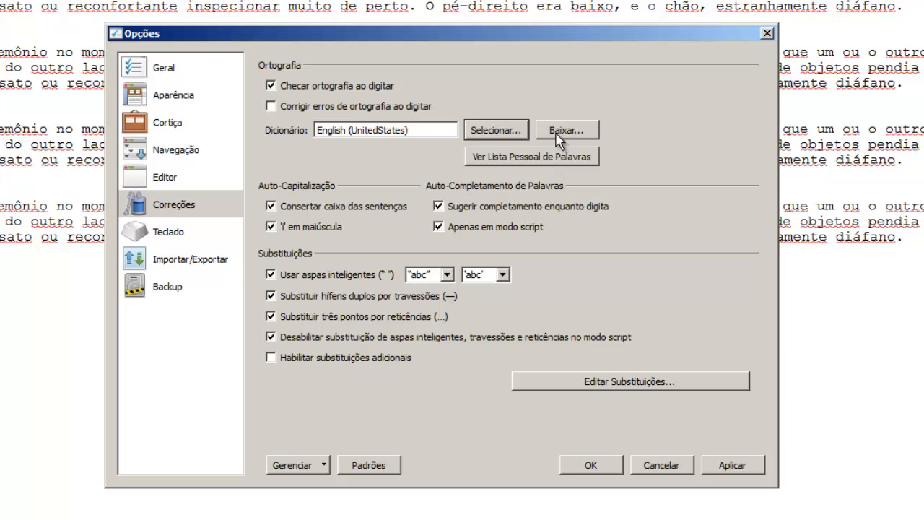
Step: Browse the list of spelling dictionaries available for download
left_click(560, 134)
left_click_drag(559, 141, 559, 288)
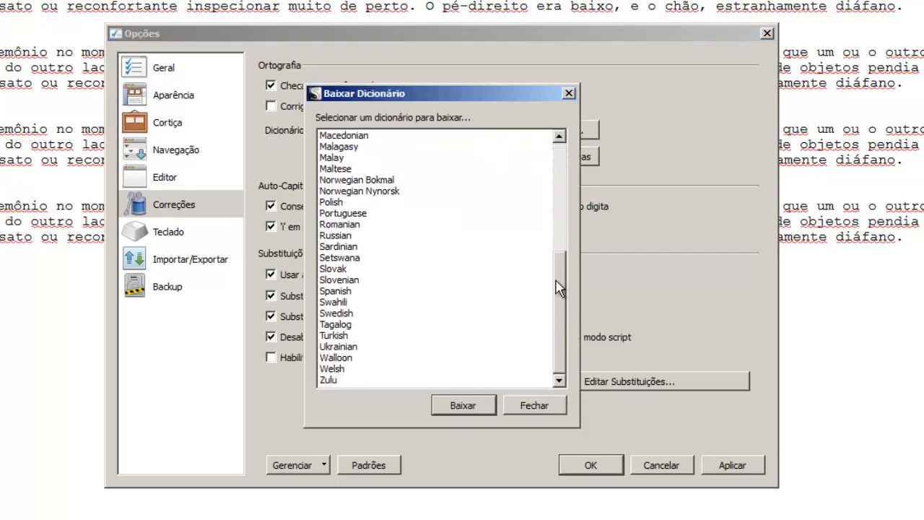
left_click(569, 95)
Step: Set the spelling dictionary to Portuguese (Brazil), then apply and close the options
left_click(513, 132)
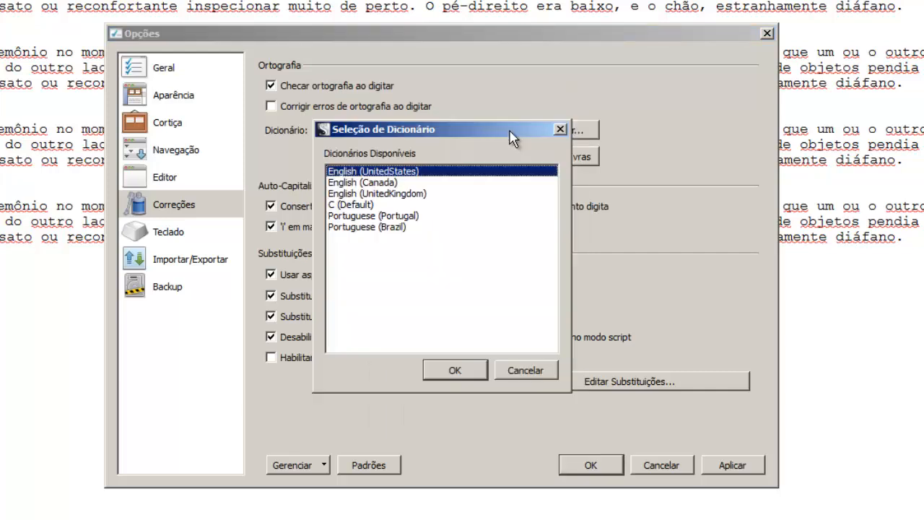
left_click(379, 227)
left_click(450, 370)
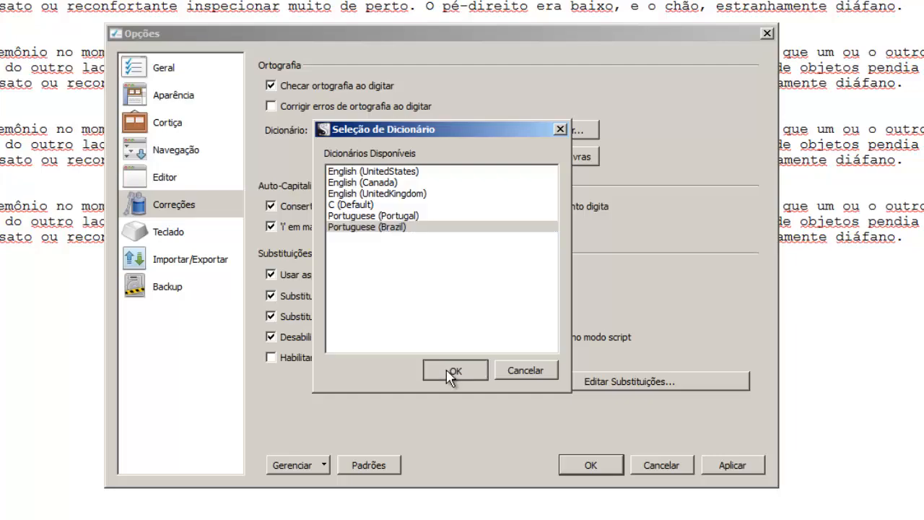
left_click(716, 466)
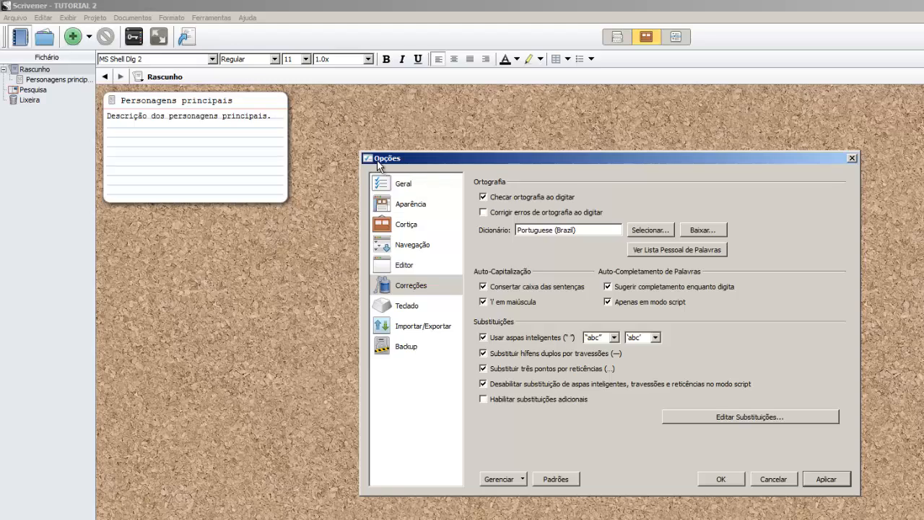
left_click_drag(399, 162, 411, 162)
left_click(733, 477)
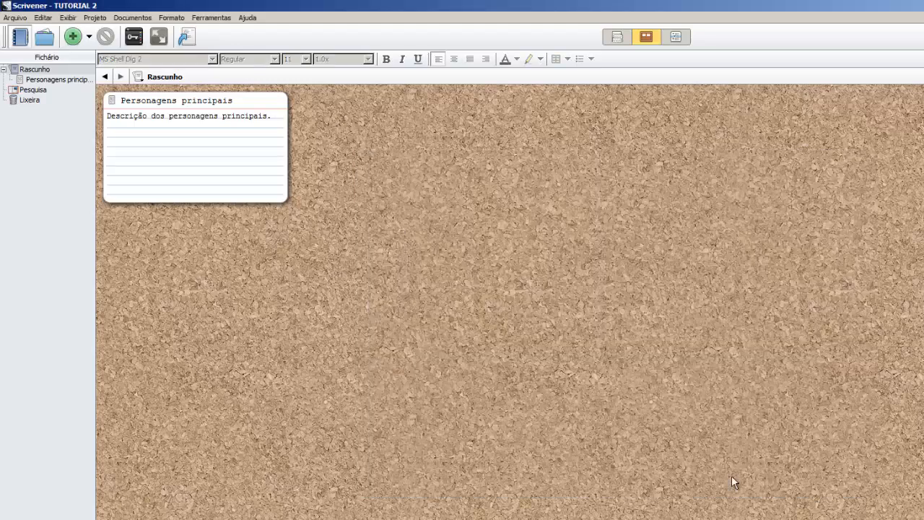
Step: Reopen the Personagens principais document from its index card and teach the spell checker the word "reconfortante"
double_click(112, 99)
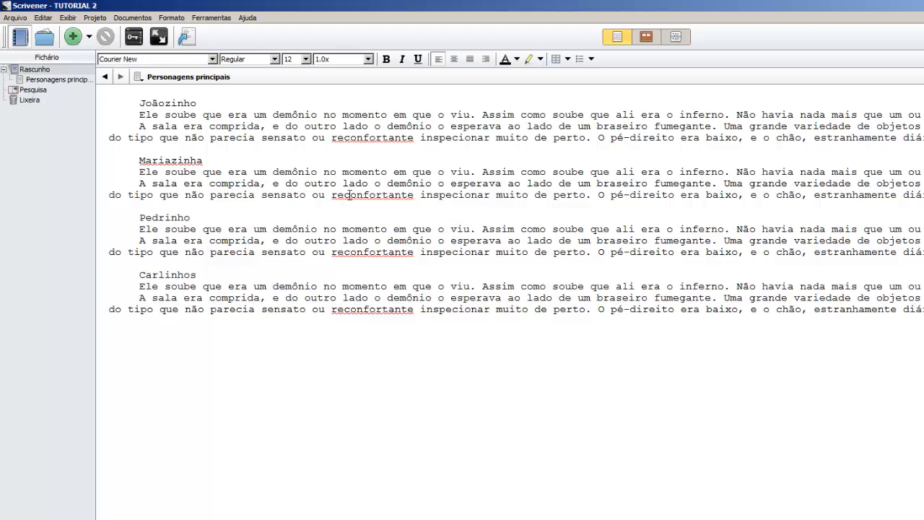
left_click(370, 137)
left_click(462, 146)
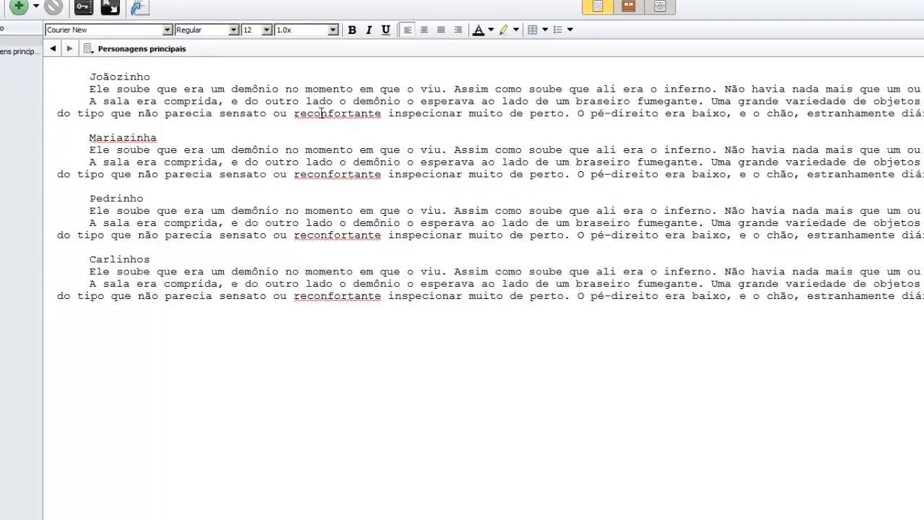
right_click(320, 113)
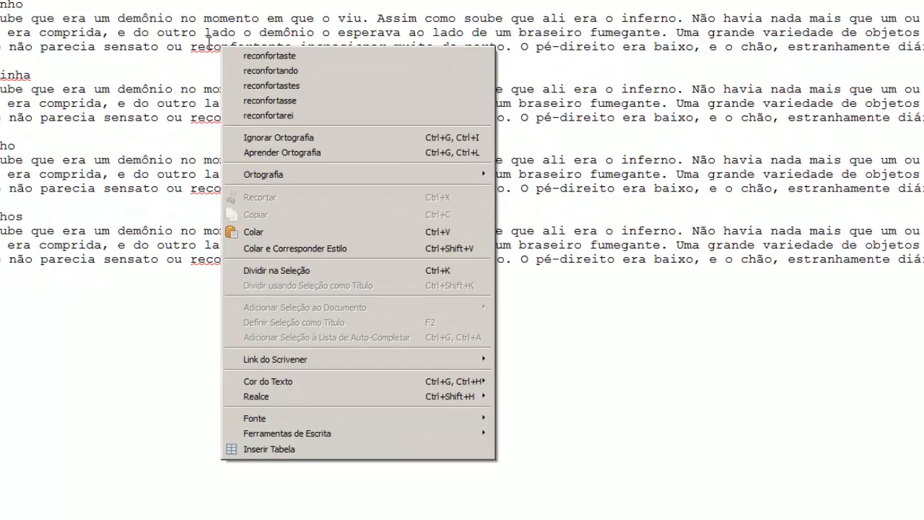
left_click(252, 153)
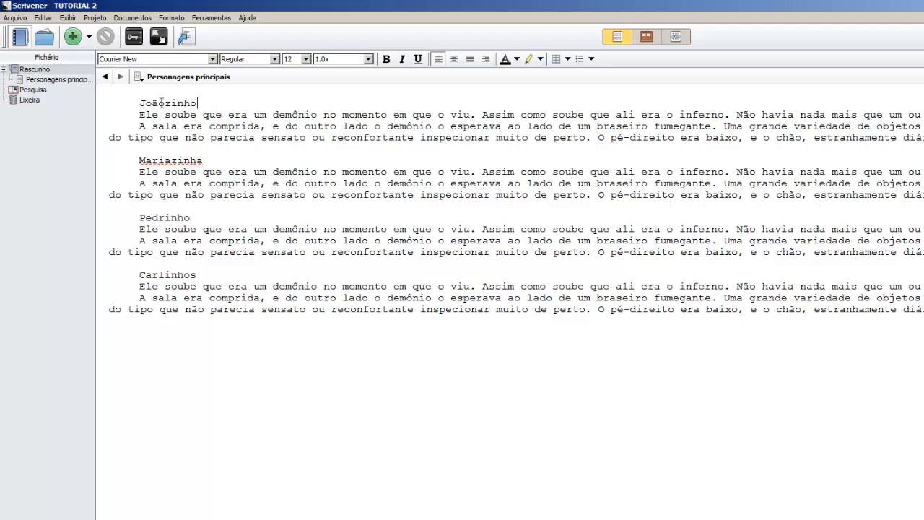
Step: Make each of the four character names in the document bold
double_click(162, 103)
left_click(386, 58)
left_click(182, 159)
double_click(182, 160)
left_click(386, 59)
left_click(167, 213)
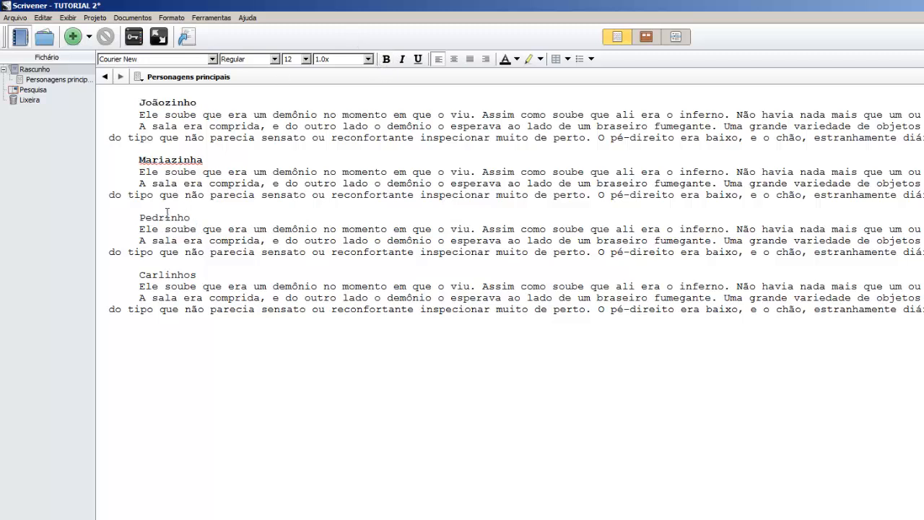
double_click(167, 216)
left_click(386, 58)
double_click(167, 273)
left_click(386, 58)
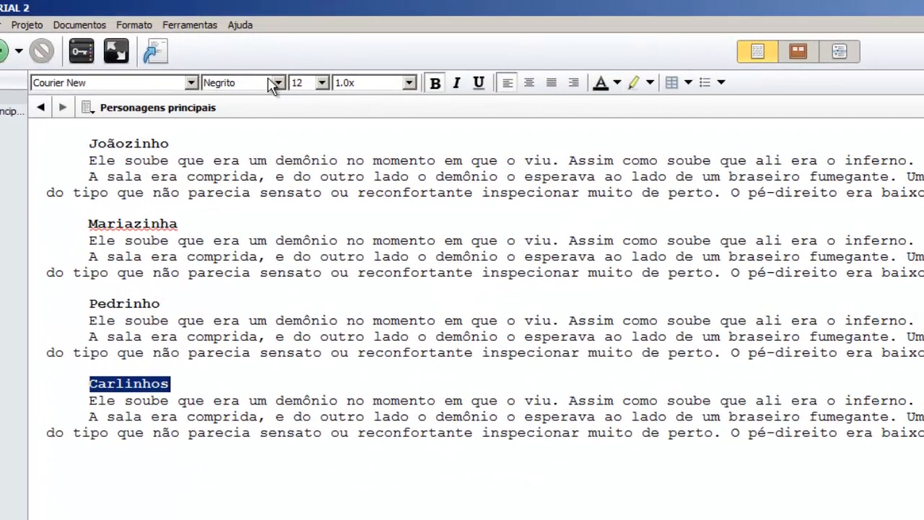
Step: Highlight the first character name with the yellow marker (Marcador Amarelo)
left_click(198, 137)
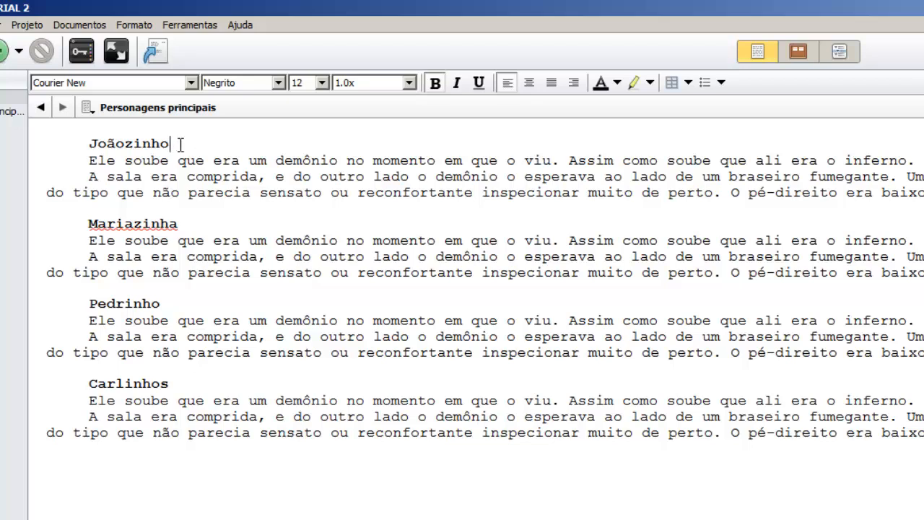
double_click(117, 144)
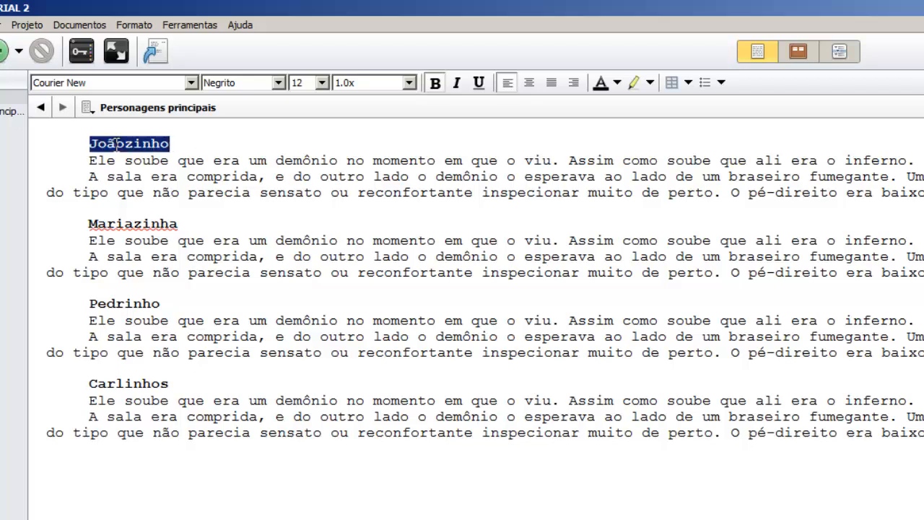
left_click(650, 85)
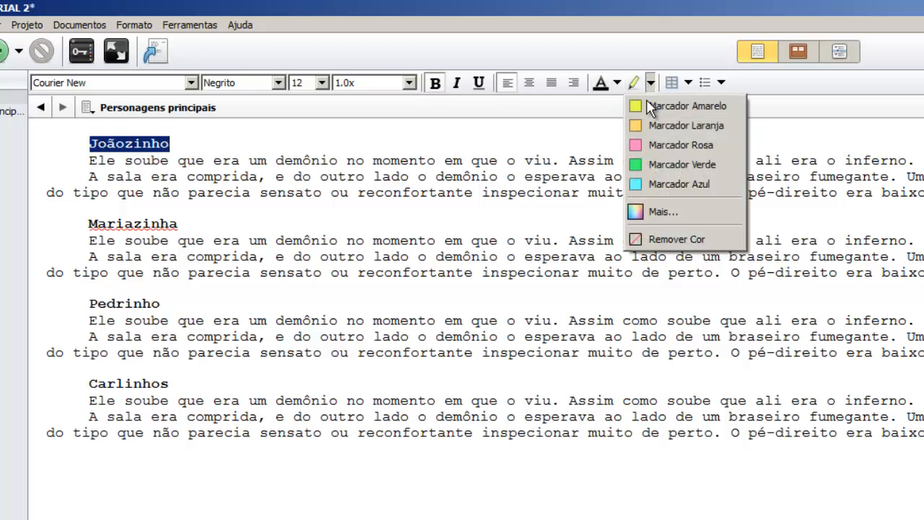
left_click(650, 107)
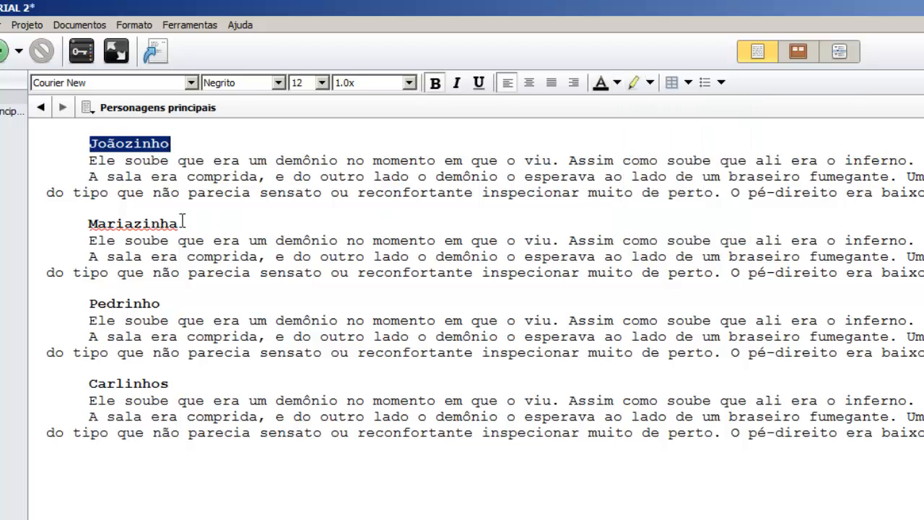
Step: Highlight the second, third and fourth character names with the yellow marker
left_click(164, 222)
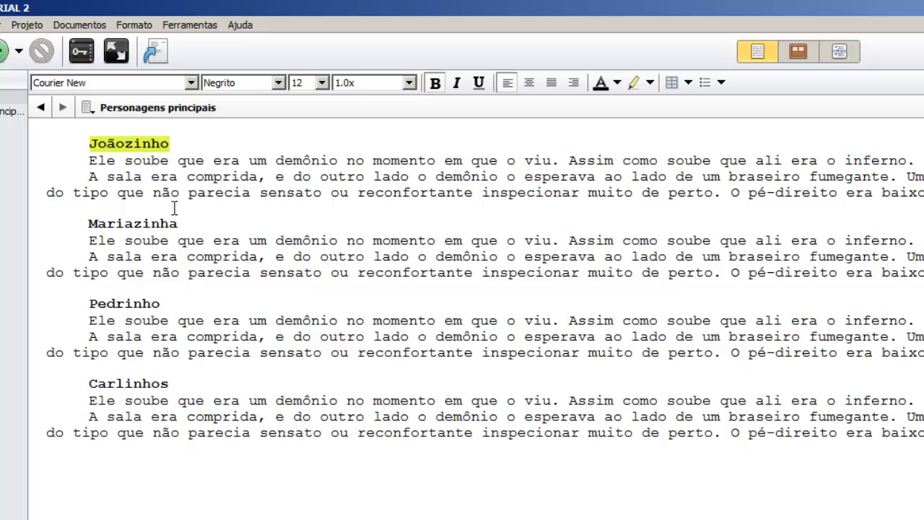
left_click_drag(181, 223, 53, 223)
left_click(634, 82)
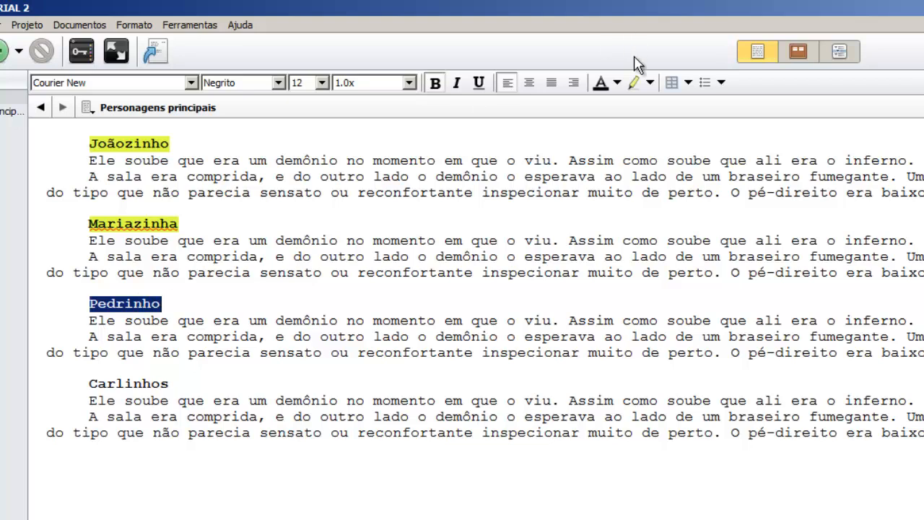
left_click(633, 83)
double_click(156, 383)
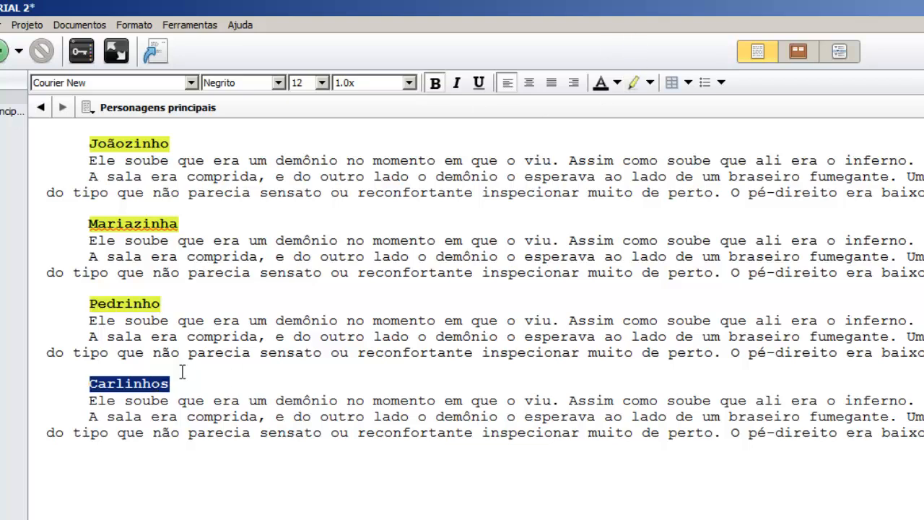
left_click(634, 83)
left_click(481, 241)
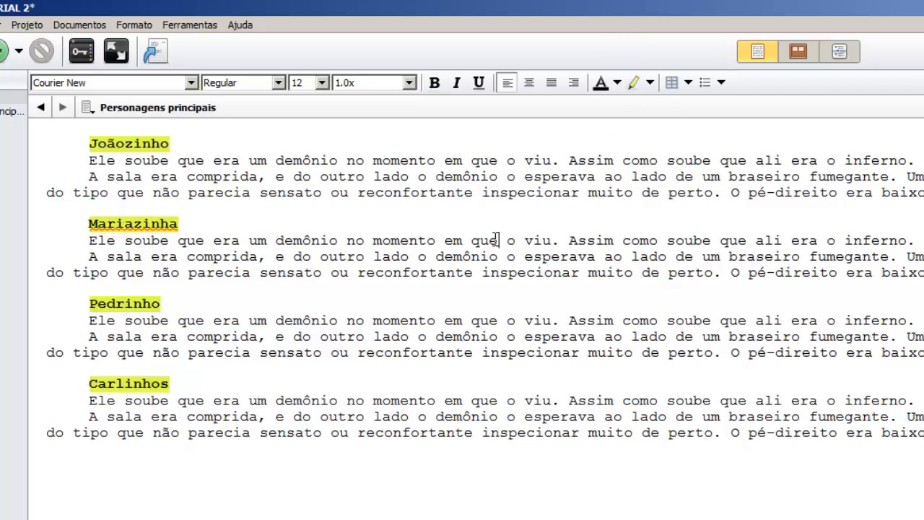
Step: Change the first character name's highlight to the green marker (Marcador Verde)
double_click(145, 142)
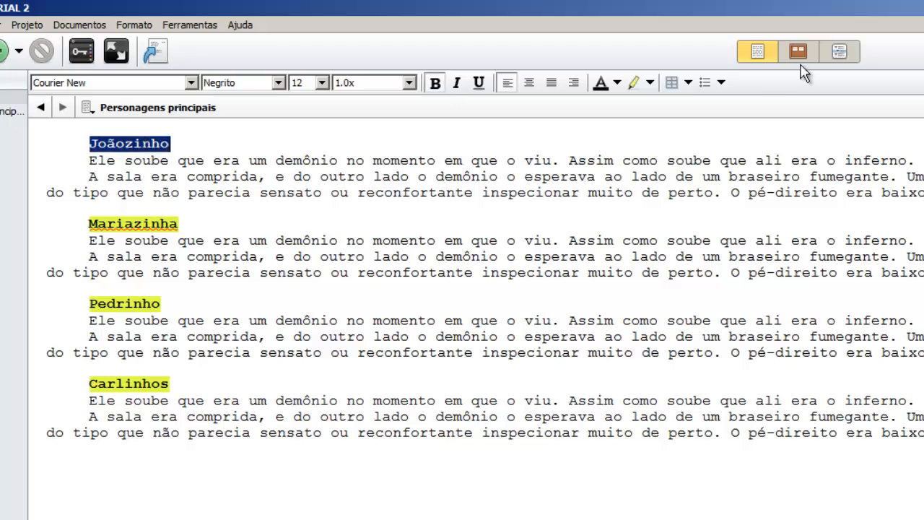
left_click(651, 84)
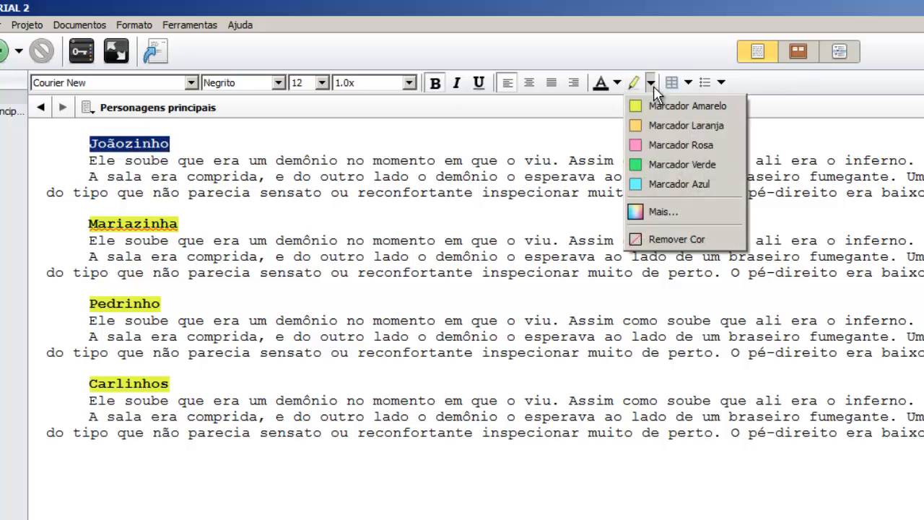
left_click(658, 163)
left_click(384, 145)
left_click(351, 231)
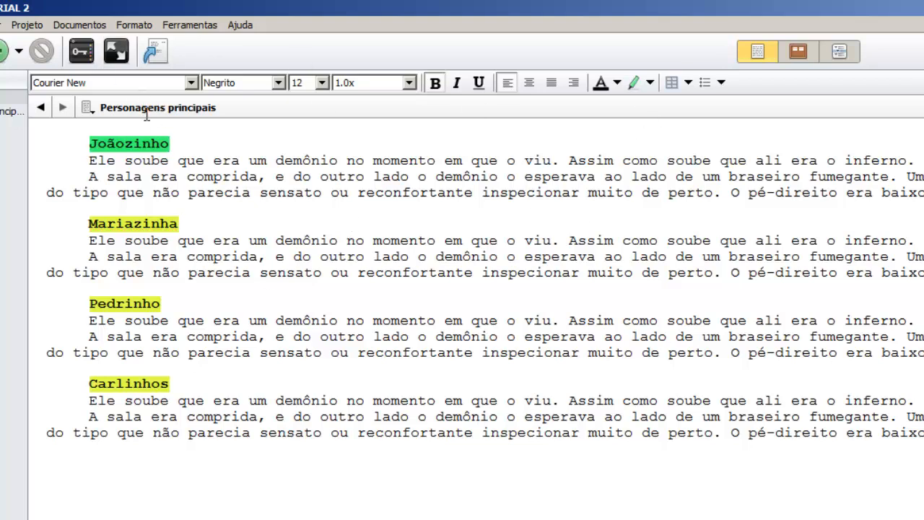
Step: Add a round bullet in front of each of the four character names and save the project
left_click(153, 143)
left_click(721, 83)
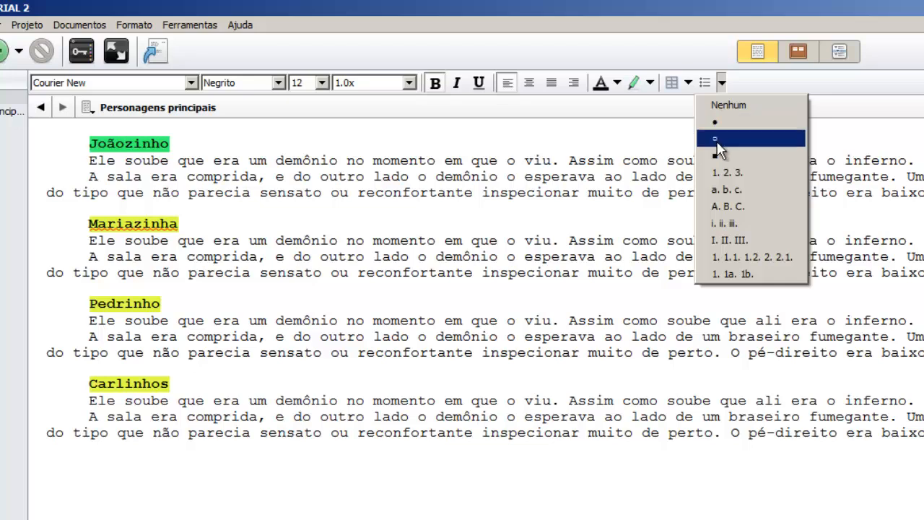
left_click(706, 84)
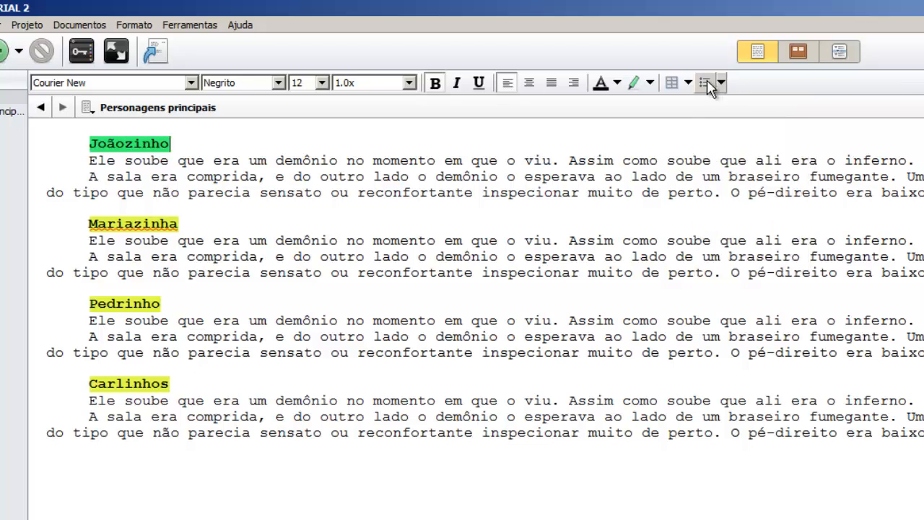
left_click(706, 83)
left_click(215, 222)
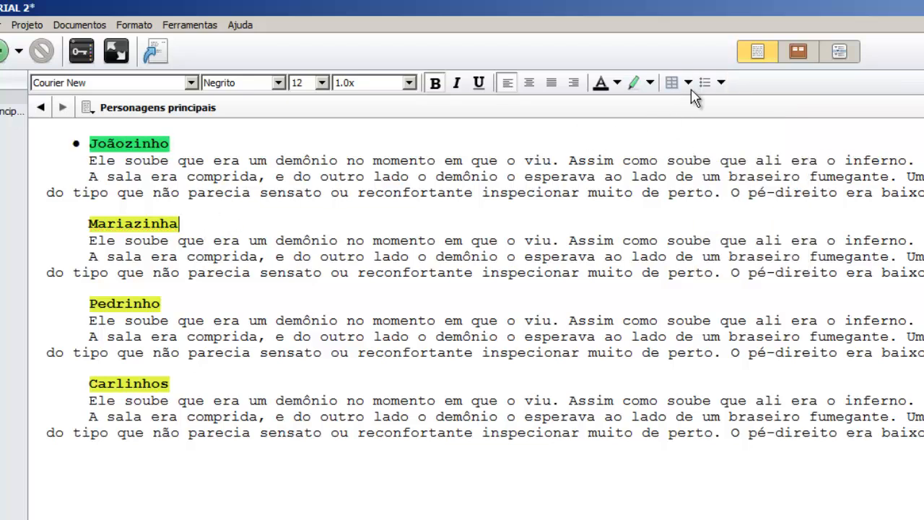
left_click(705, 83)
left_click(200, 304)
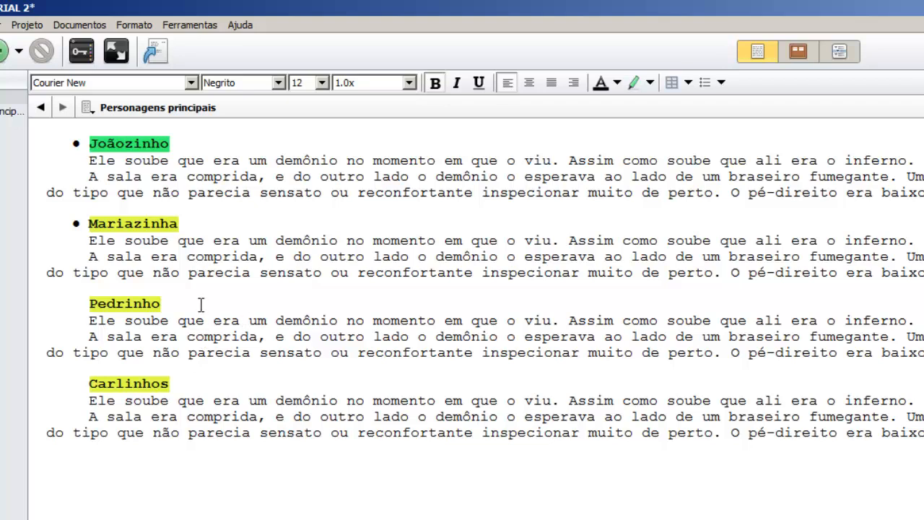
left_click(707, 83)
left_click(195, 384)
left_click(700, 84)
left_click(323, 159)
key("ctrl+s")
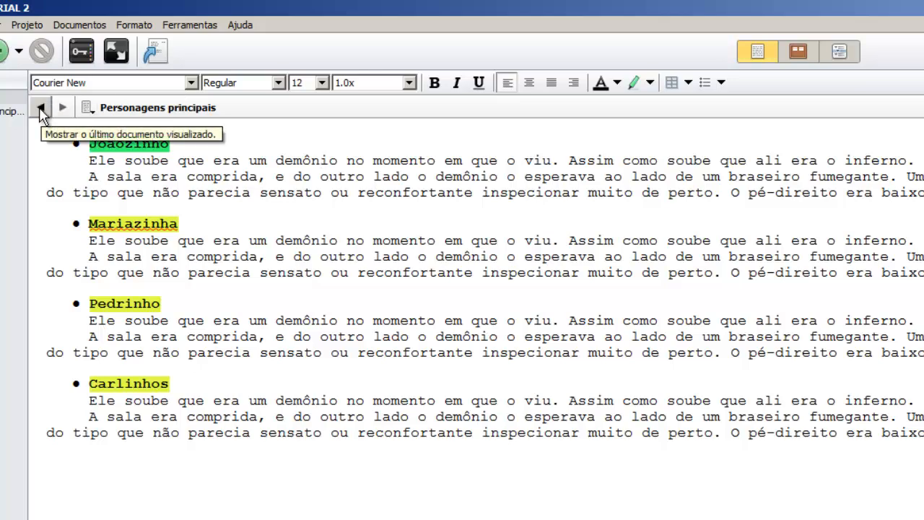
Step: Return to the Rascunho corkboard and move the Personagens principais document into the Pesquisa folder
left_click(39, 109)
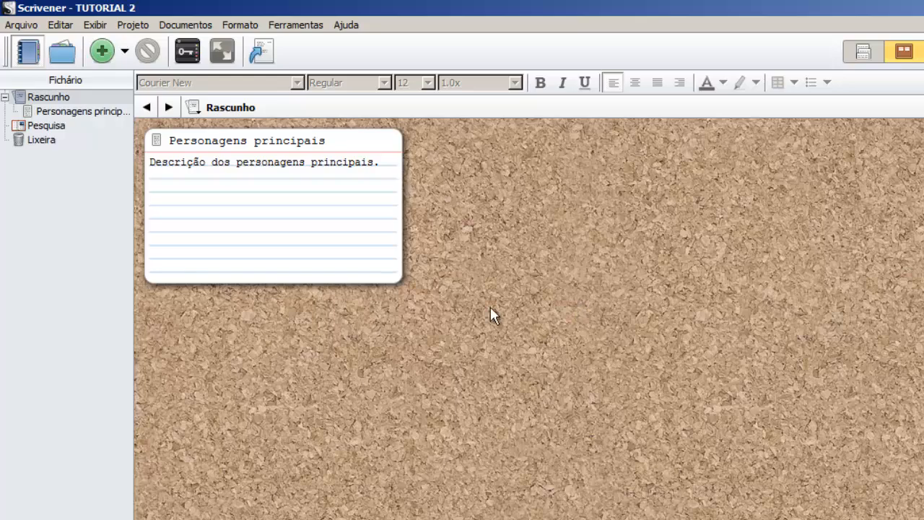
left_click_drag(165, 170, 55, 125)
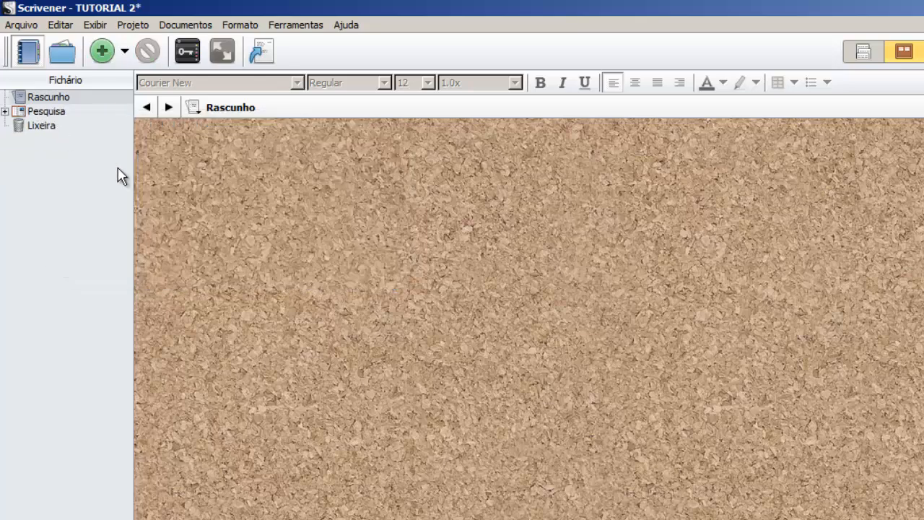
left_click(5, 111)
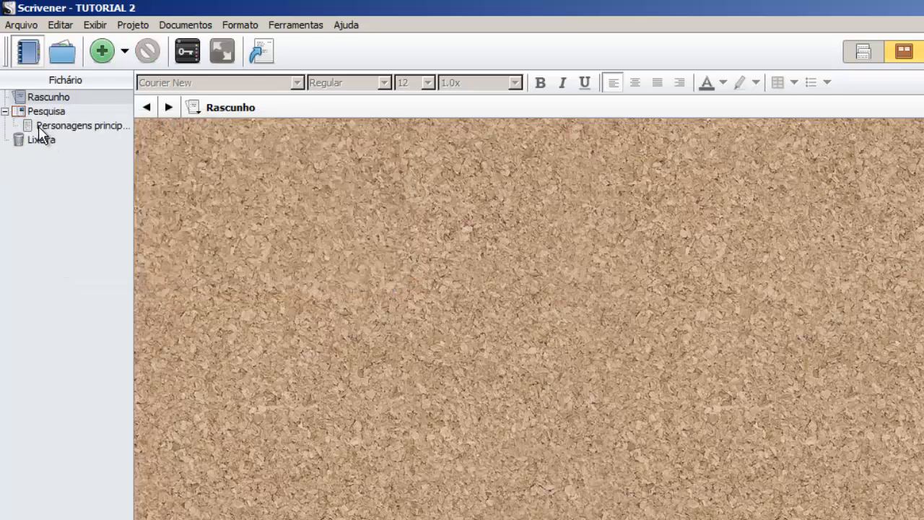
left_click_drag(27, 128, 380, 198)
left_click_drag(187, 159, 32, 124)
Step: Switch to the file explorer and import the first PDF of the PDFs folder into Scrivener's Pesquisa folder
key("alt+Tab")
left_click_drag(503, 7, 923, 18)
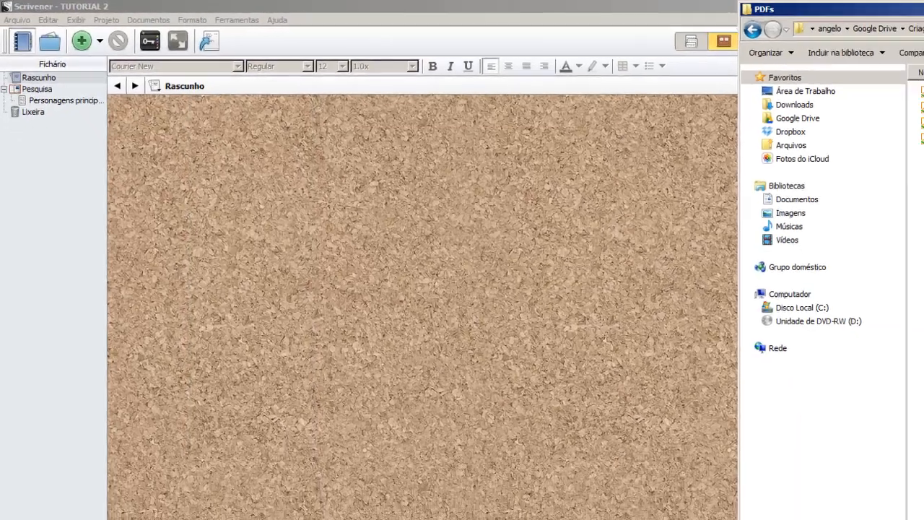
left_click(838, 81)
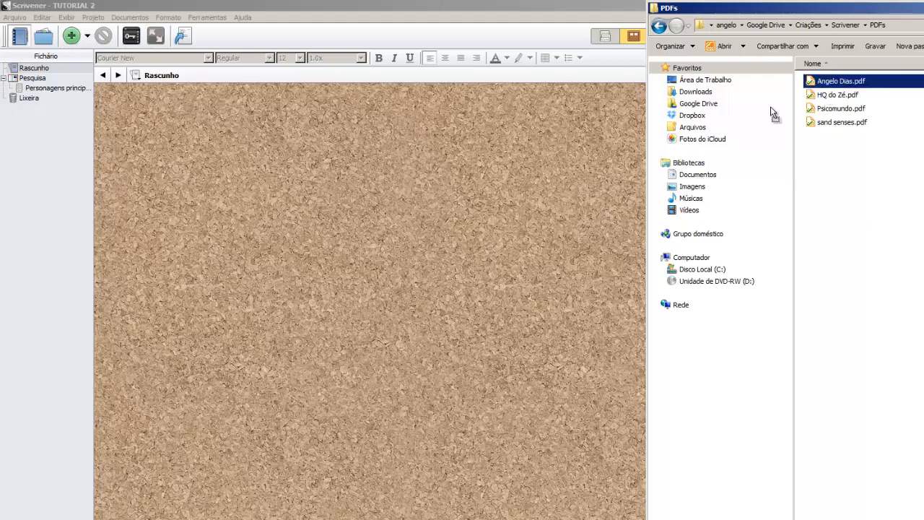
left_click_drag(841, 82, 18, 84)
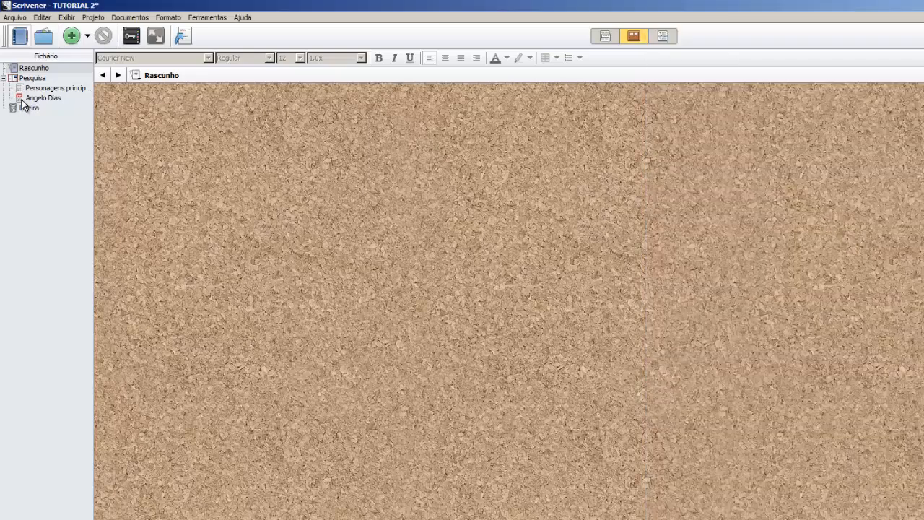
Step: Open the imported PDF in Pesquisa and look through its page
left_click(47, 99)
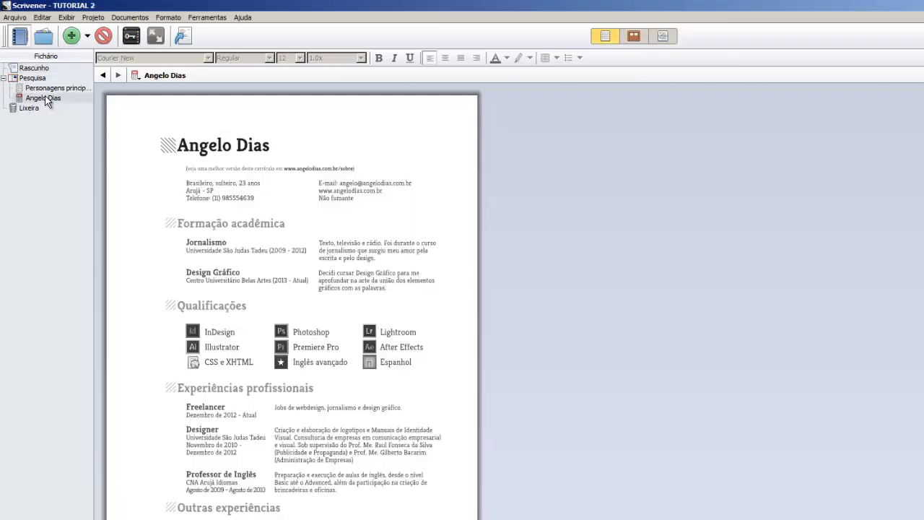
scroll(439, 243, "down", 10)
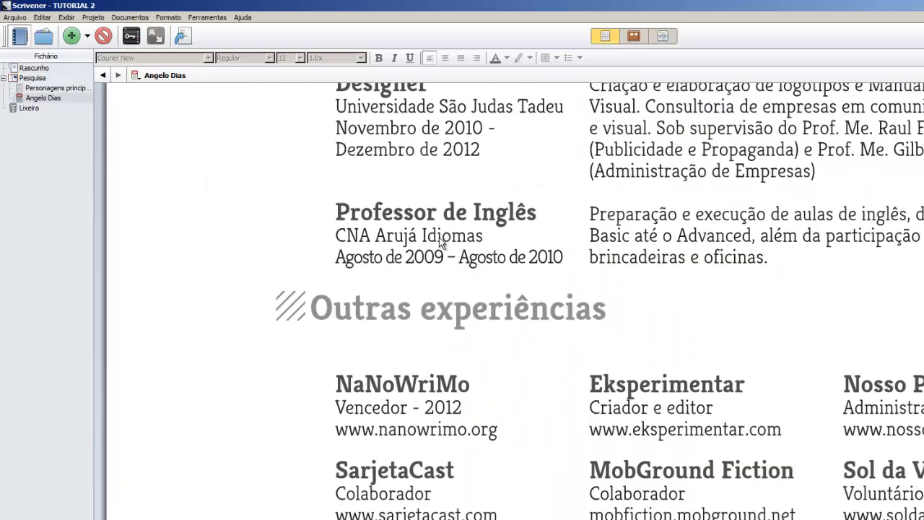
scroll(440, 243, "up", 4)
scroll(438, 242, "up", 6)
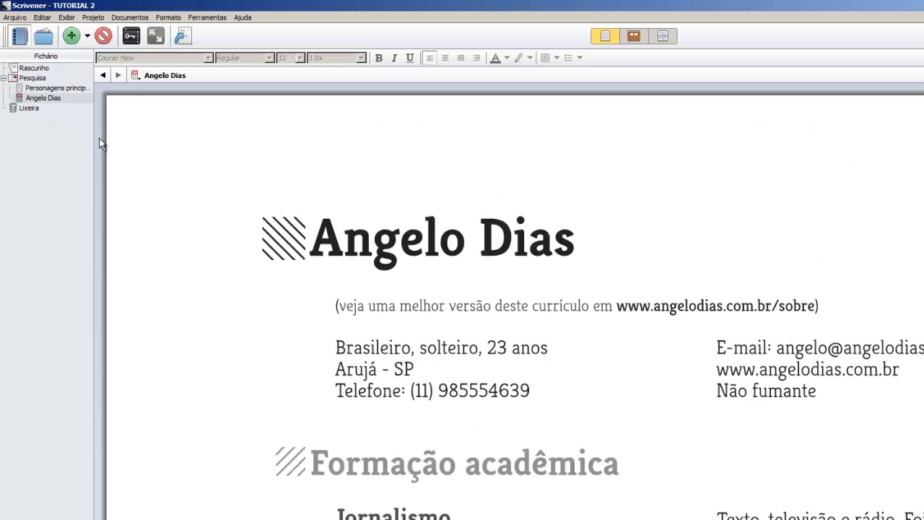
Step: Show the Pesquisa folder's corkboard and enter "Currículo" as the synopsis on the PDF's index card
left_click(33, 79)
double_click(34, 78)
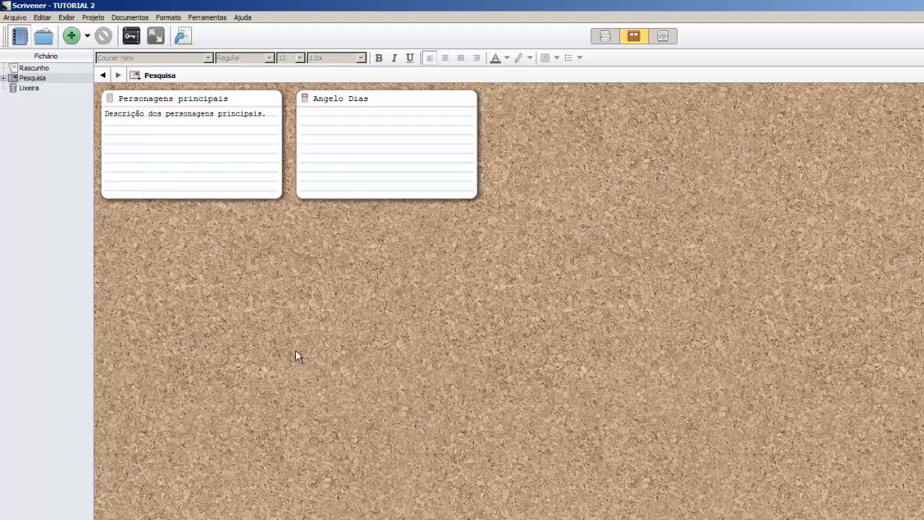
left_click(182, 164)
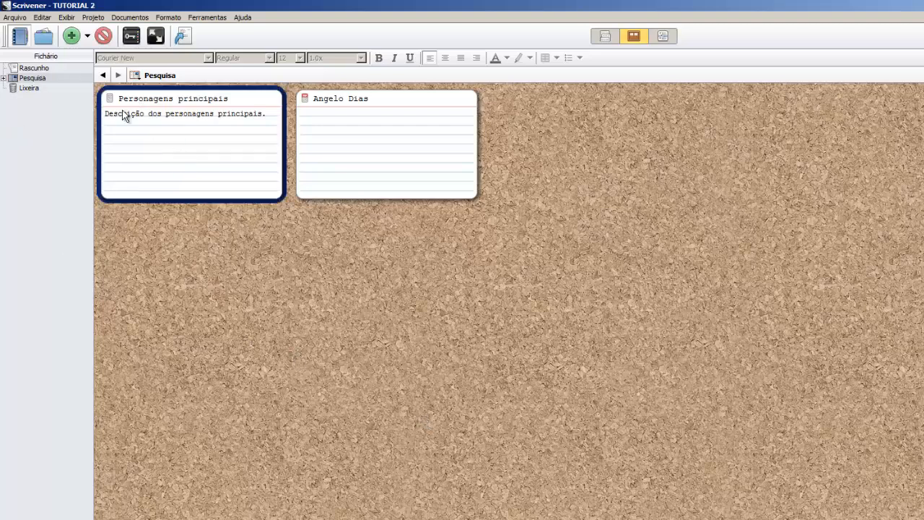
left_click(321, 114)
left_click(319, 113)
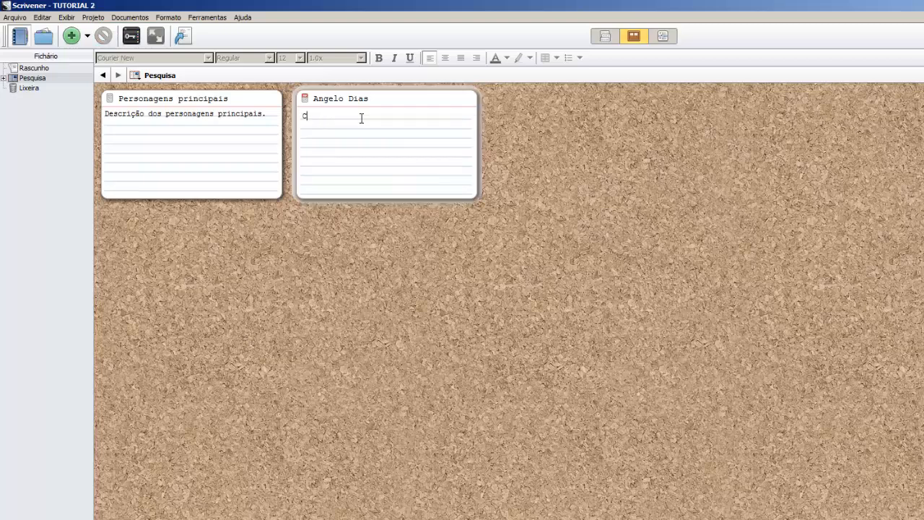
type("Curriculo")
left_click(283, 137)
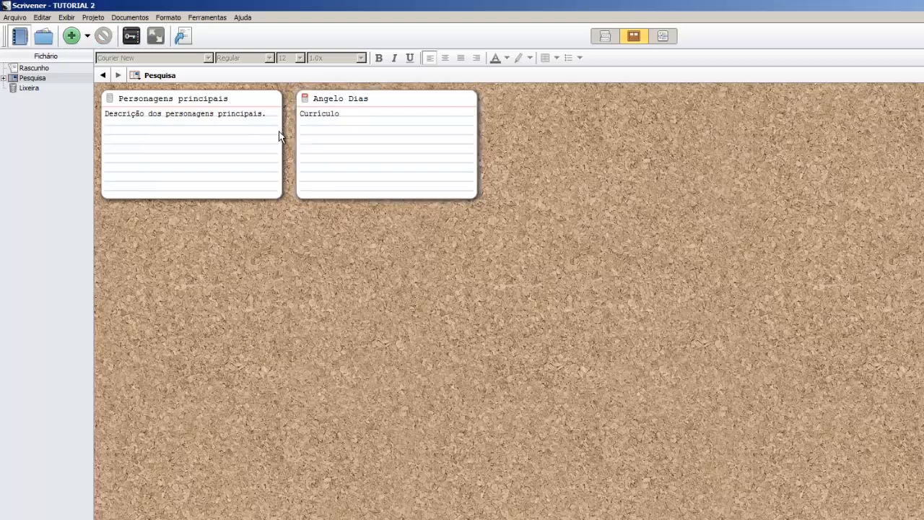
Step: Add a new index card titled "Parte 1" to the Rascunho corkboard
left_click(34, 68)
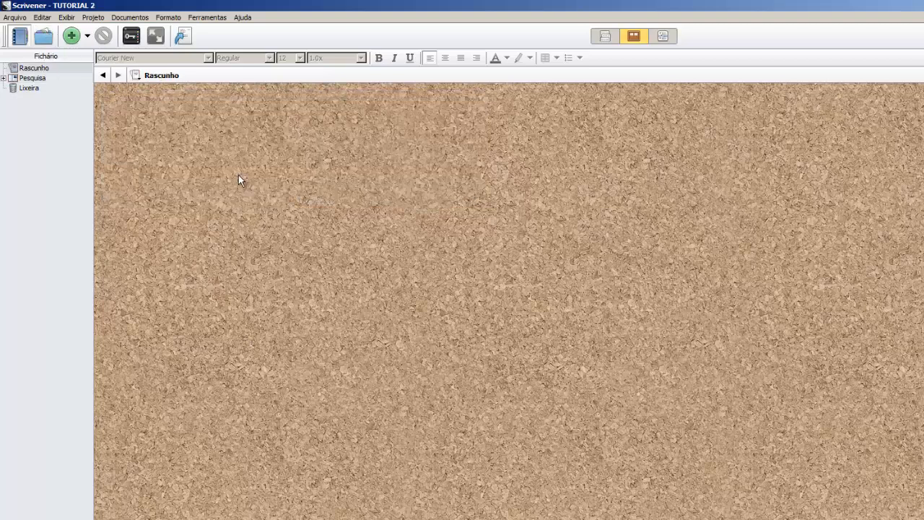
right_click(163, 114)
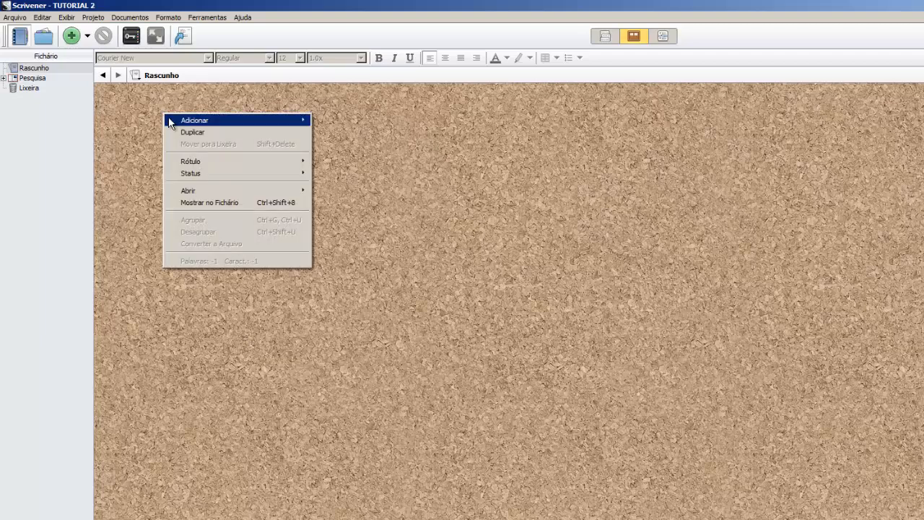
mouse_move(169, 122)
left_click(650, 142)
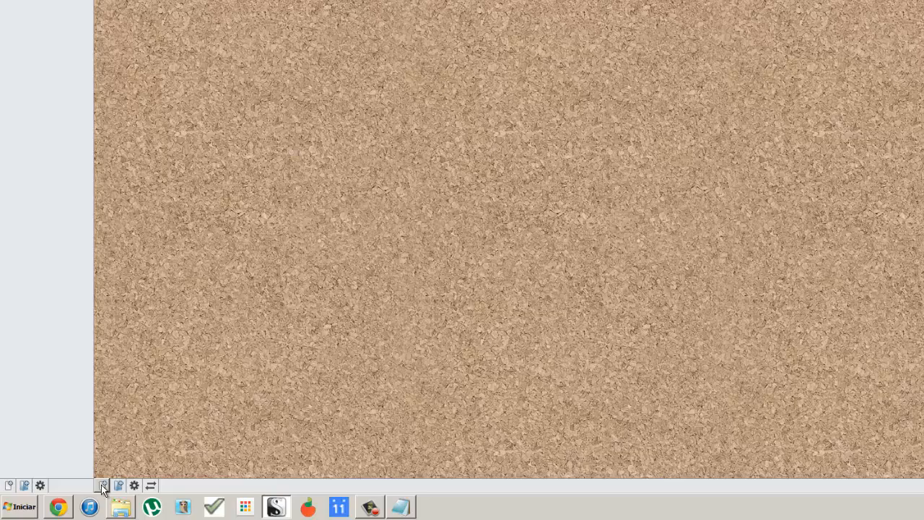
left_click(103, 489)
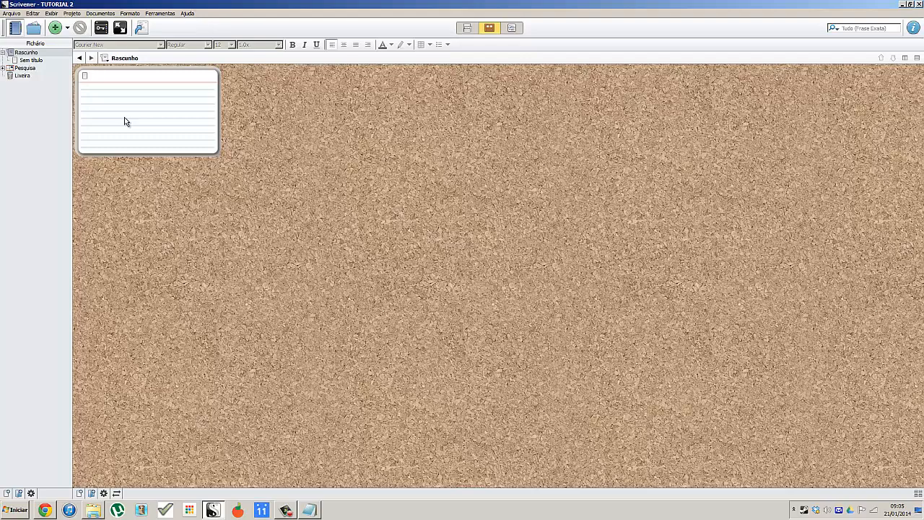
type("Parte 1")
key("Return")
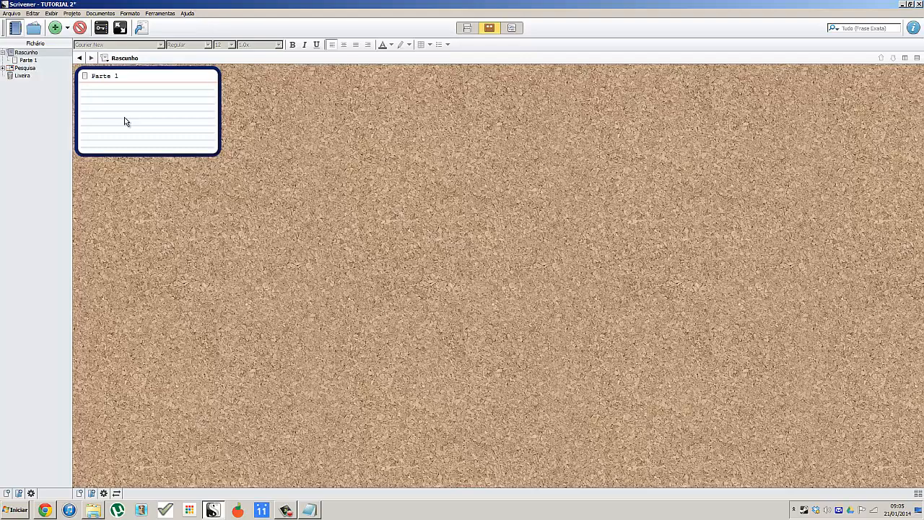
Step: Enter "Começo do livro" as the synopsis on the Parte 1 card
left_click(362, 97)
left_click(98, 89)
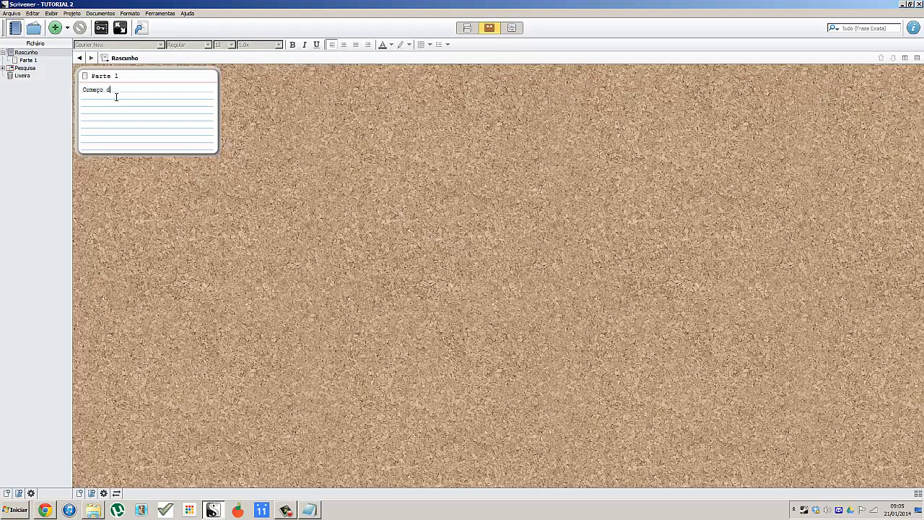
left_click(320, 102)
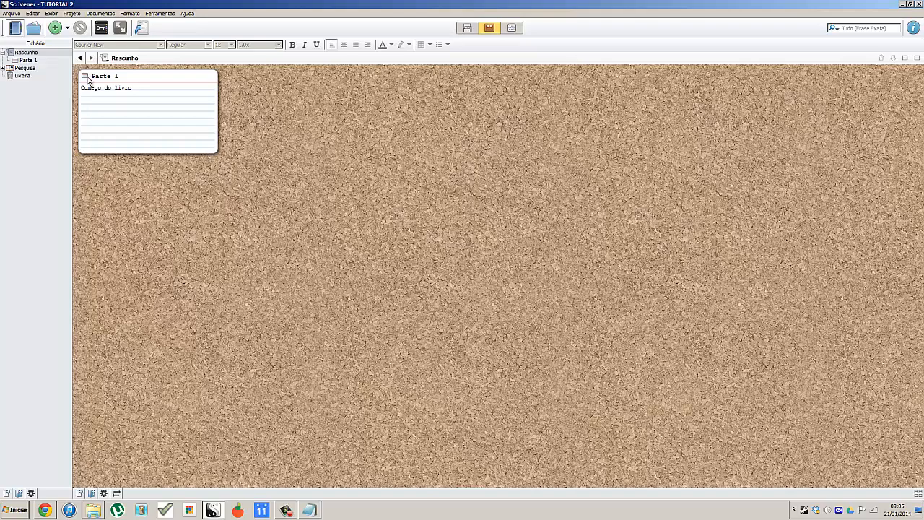
Step: Open the Parte 1 document from its card and switch to full-screen writing mode
double_click(87, 80)
key("alt+Tab")
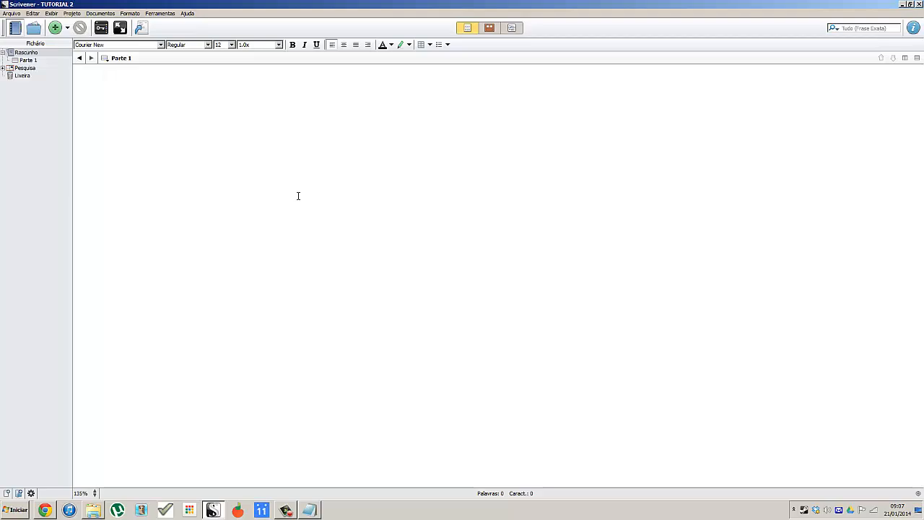
key("F11")
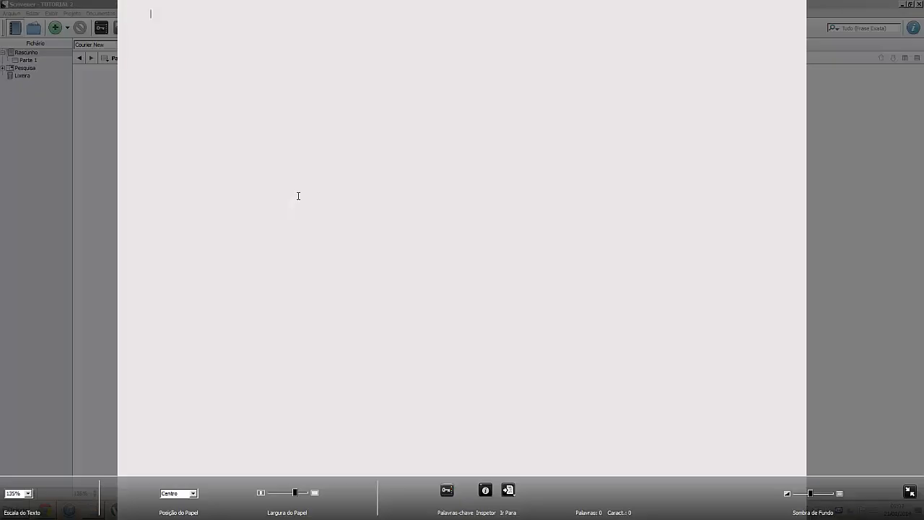